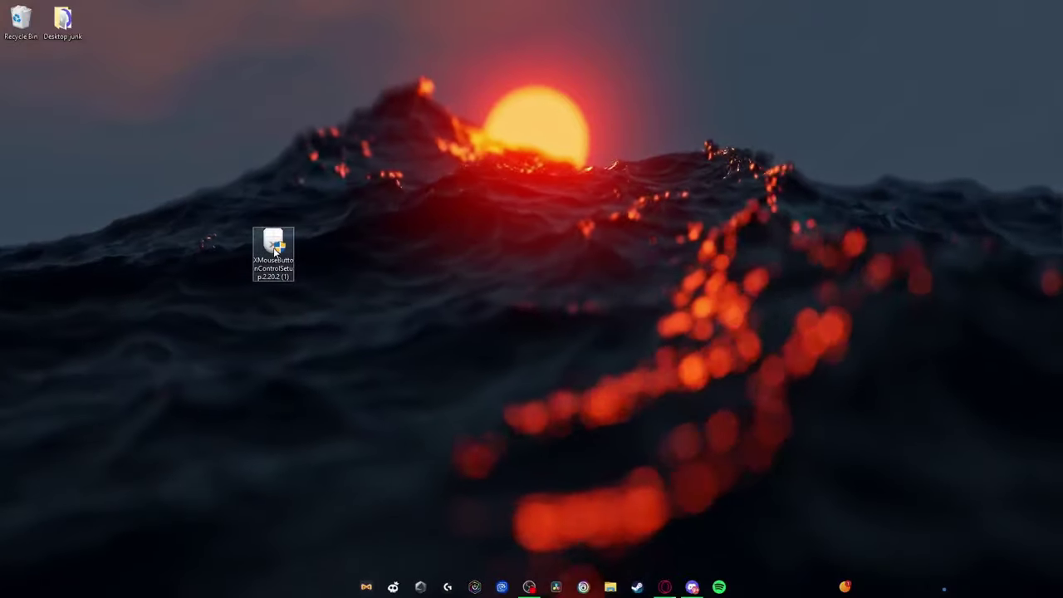
Install X-Mouse Button Control 2.20.2 from the desktop installer, accepting the license agreement, and close the web pages it opens
{"action": "double_click", "coordinate": [273, 247]}
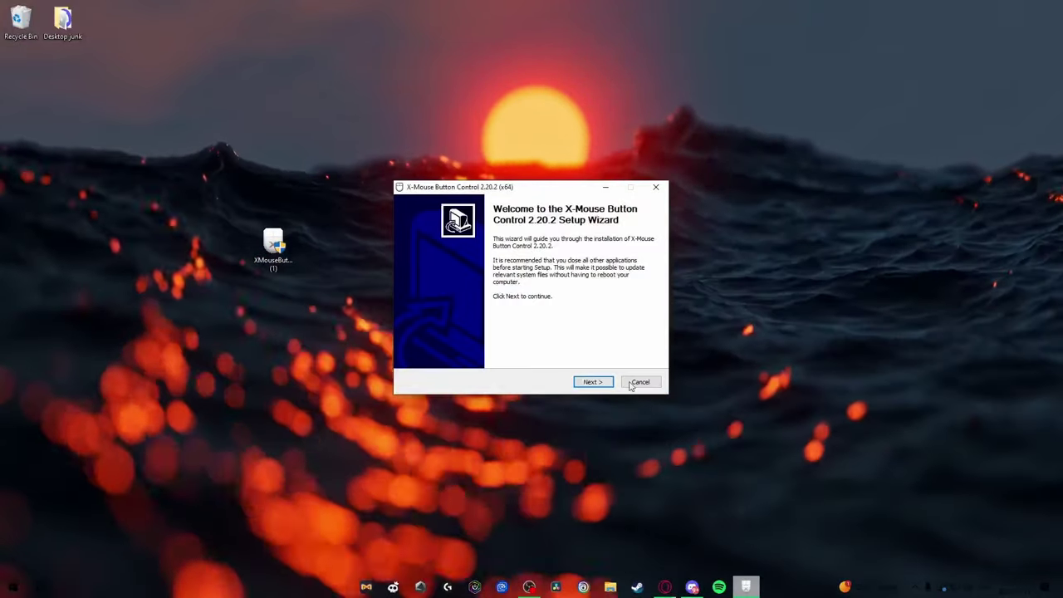
{"action": "left_click", "coordinate": [591, 382]}
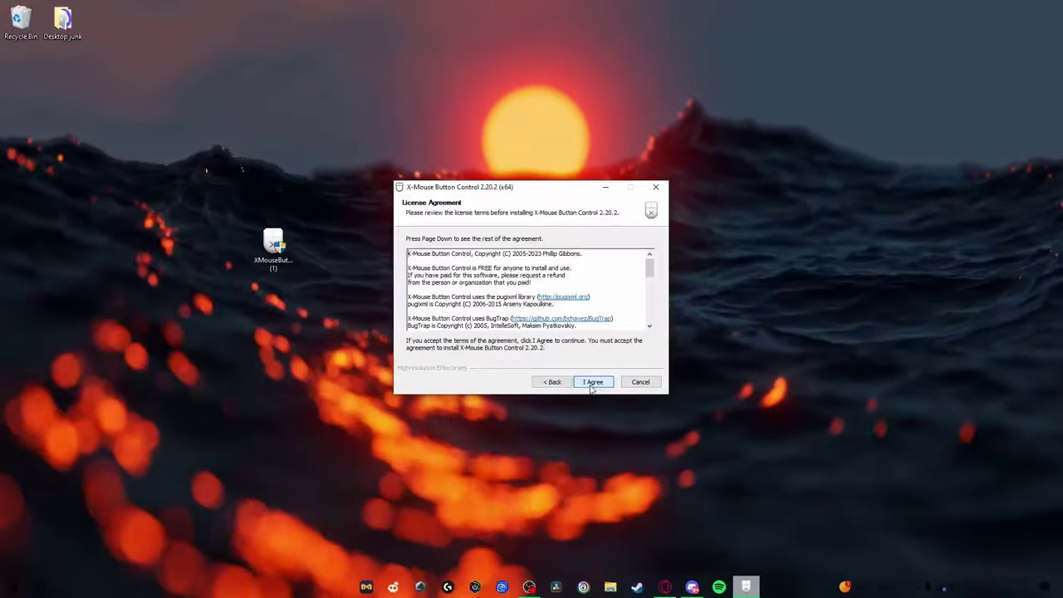
{"action": "left_click", "coordinate": [591, 382]}
{"action": "left_click", "coordinate": [591, 382]}
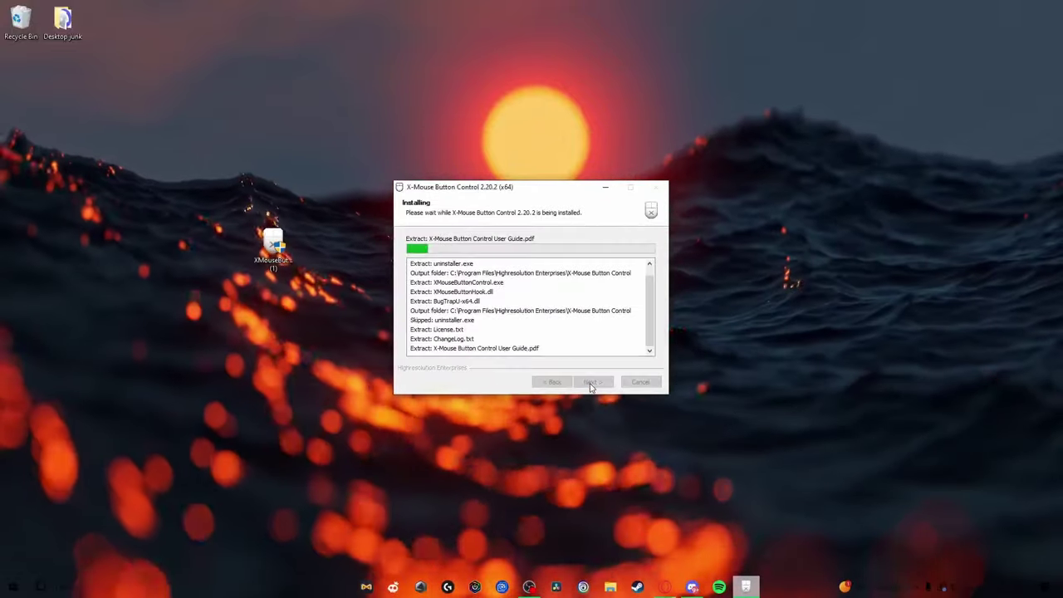
{"action": "left_click", "coordinate": [592, 383]}
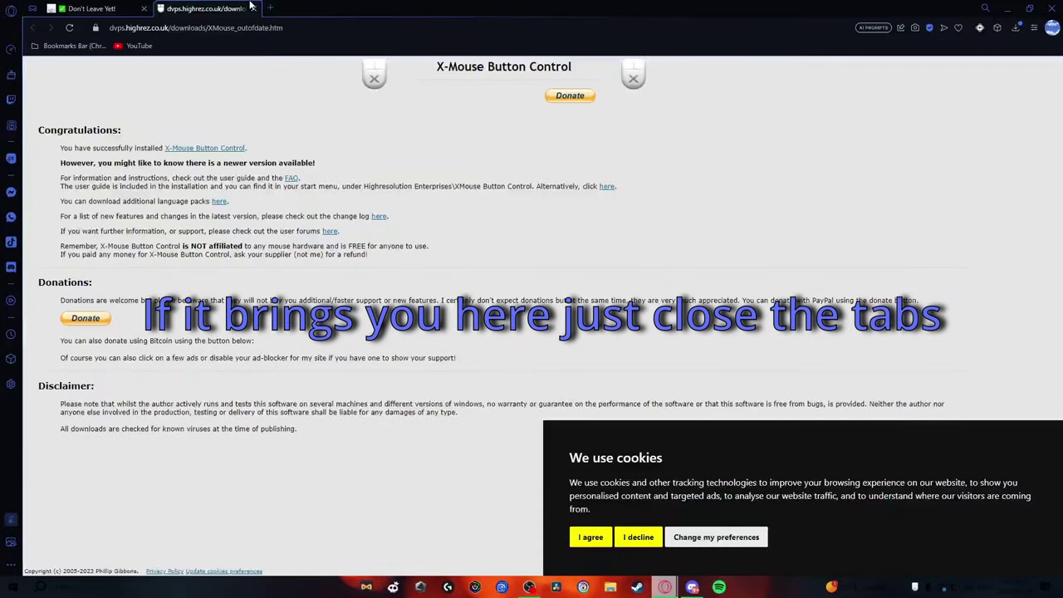
{"action": "left_click", "coordinate": [253, 10]}
{"action": "left_click", "coordinate": [142, 8]}
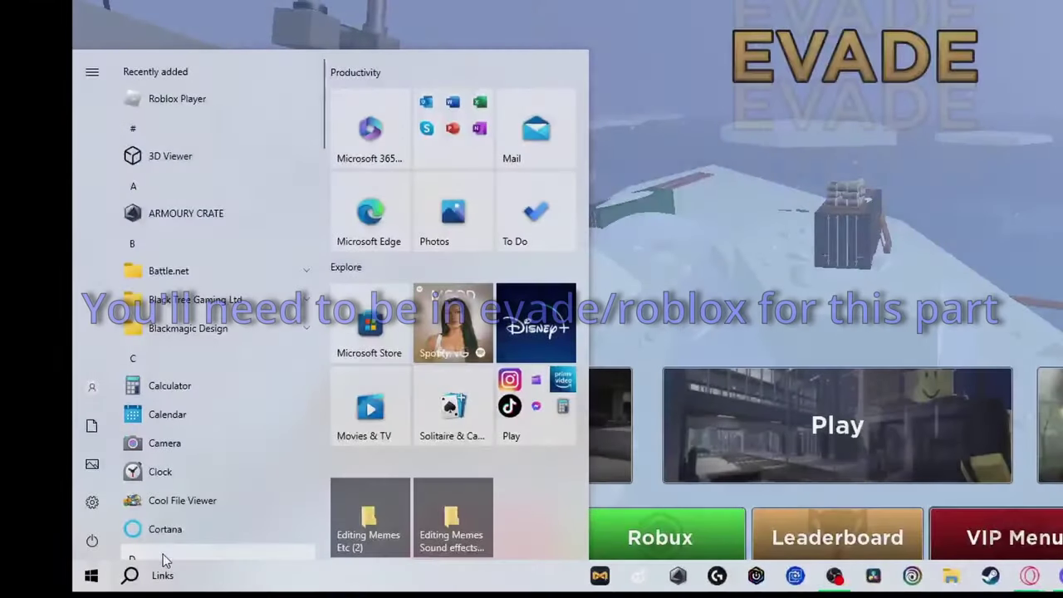
Search Windows for "x mouse" and open the X-Mouse Button Control setup
{"action": "left_click", "coordinate": [129, 577]}
{"action": "type", "text": "x"}
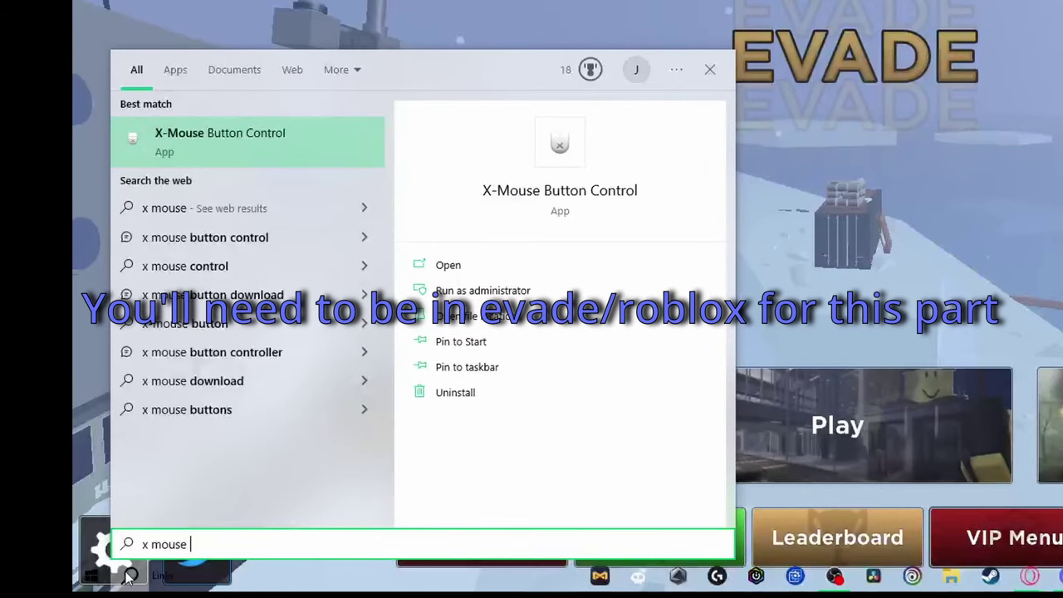
{"action": "type", "text": " mouse"}
{"action": "left_click", "coordinate": [245, 144]}
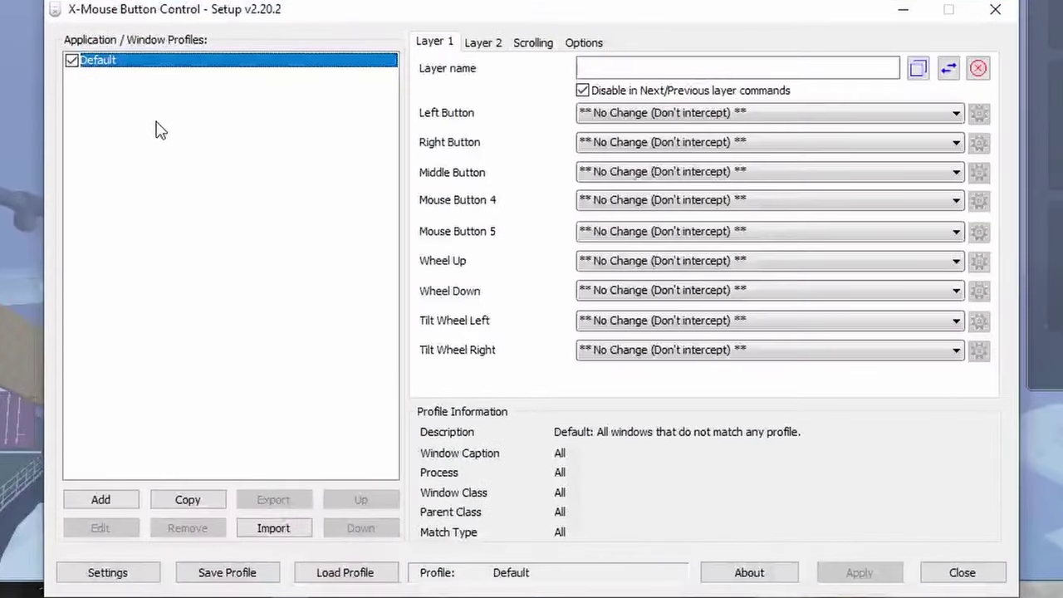
{"action": "left_click", "coordinate": [156, 123]}
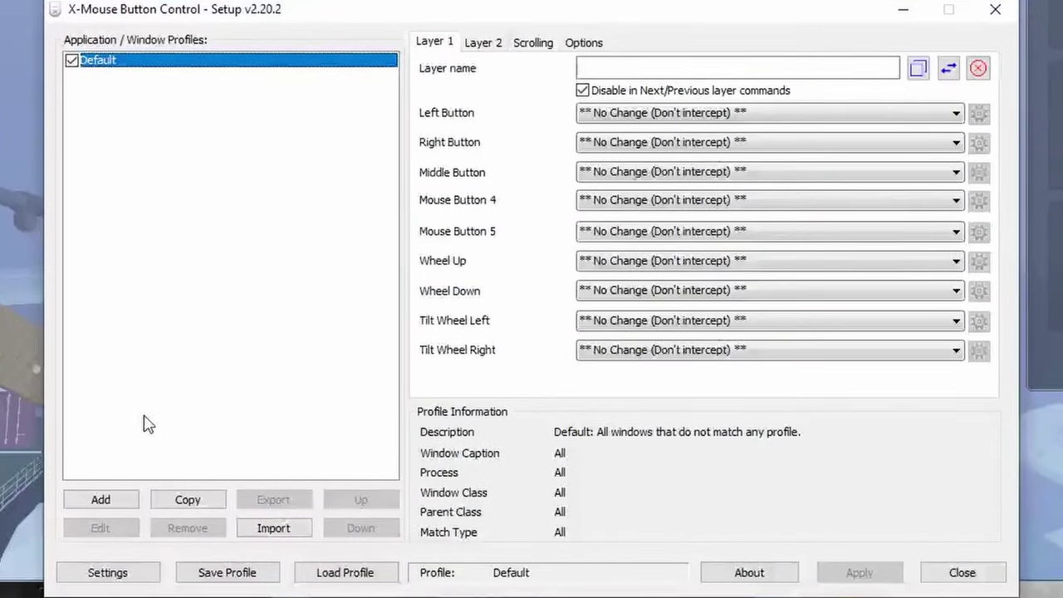
Add an application profile for the running process robloxplayerbeta.exe with the description Roblox
{"action": "left_click", "coordinate": [111, 496]}
{"action": "scroll", "coordinate": [444, 320], "scroll_direction": "down", "scroll_amount": 1}
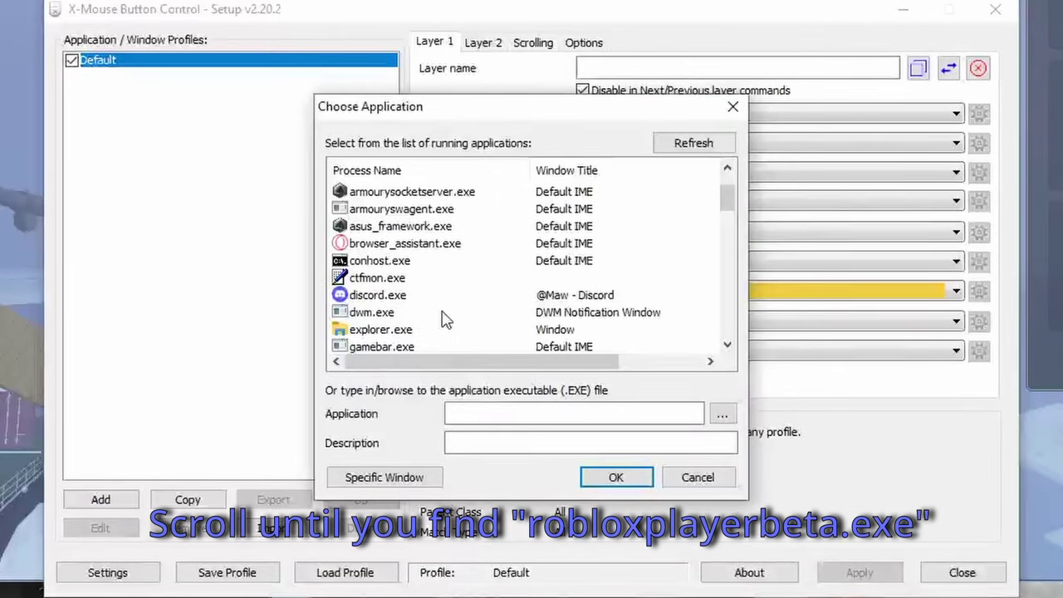
{"action": "scroll", "coordinate": [444, 320], "scroll_direction": "down", "scroll_amount": 8}
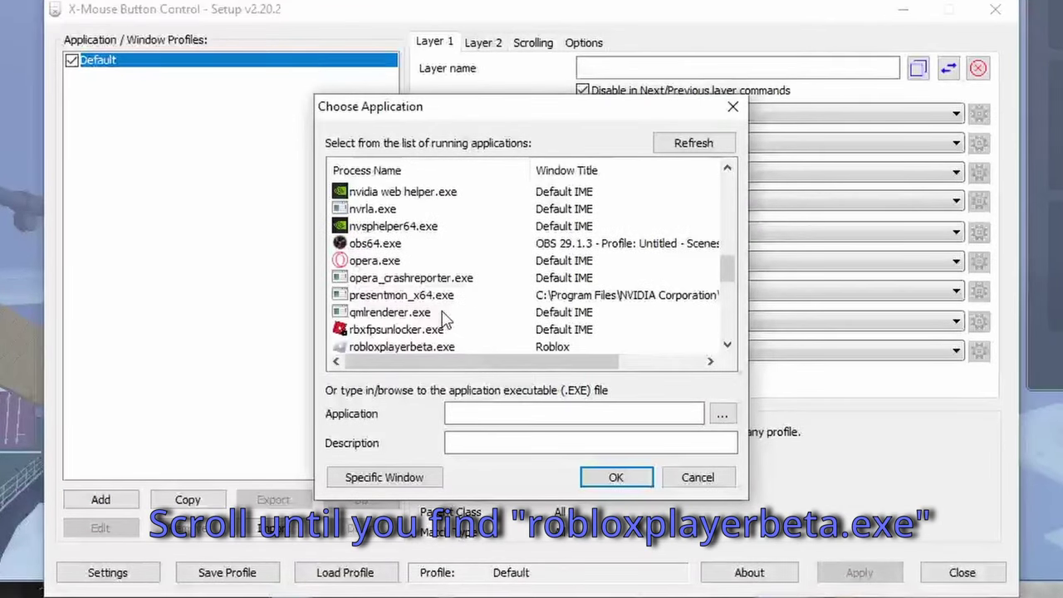
{"action": "left_click", "coordinate": [429, 297]}
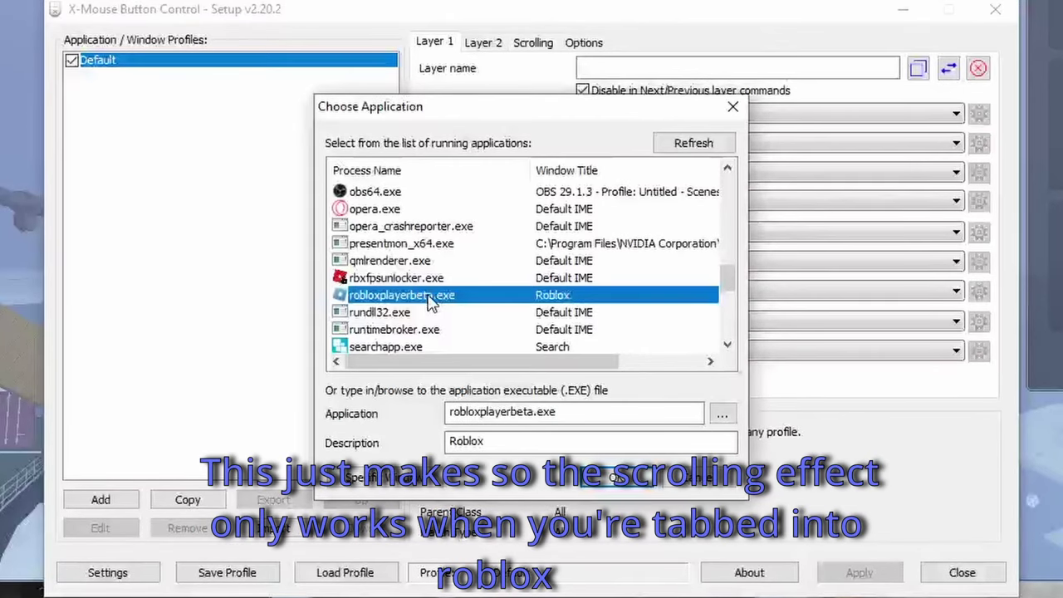
{"action": "left_click", "coordinate": [610, 480]}
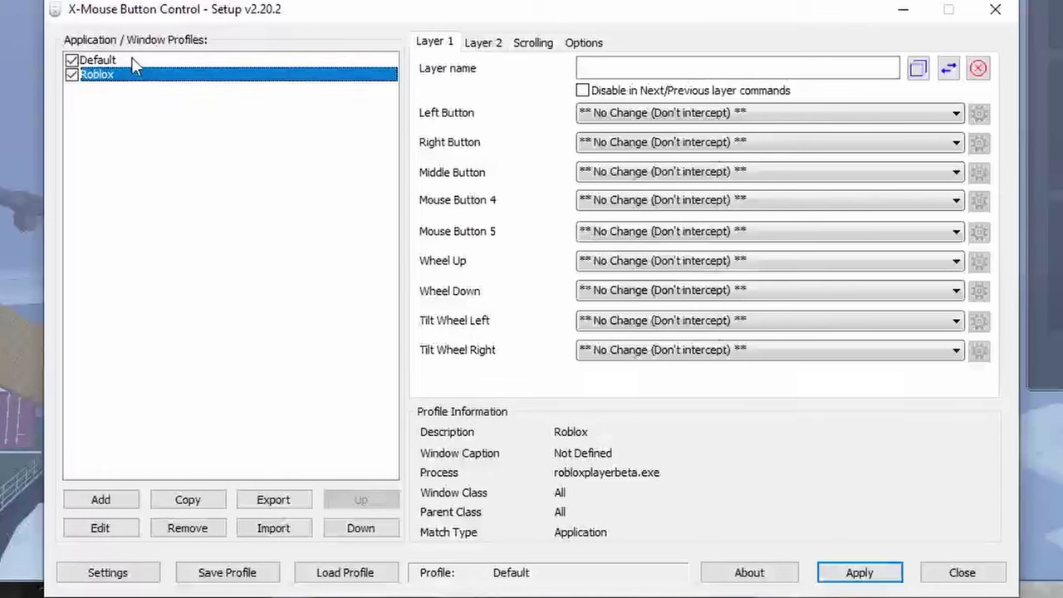
Set Wheel Down in the Roblox profile to simulate a space as the mouse button is pressed, apply it and close the setup
{"action": "left_click", "coordinate": [122, 77]}
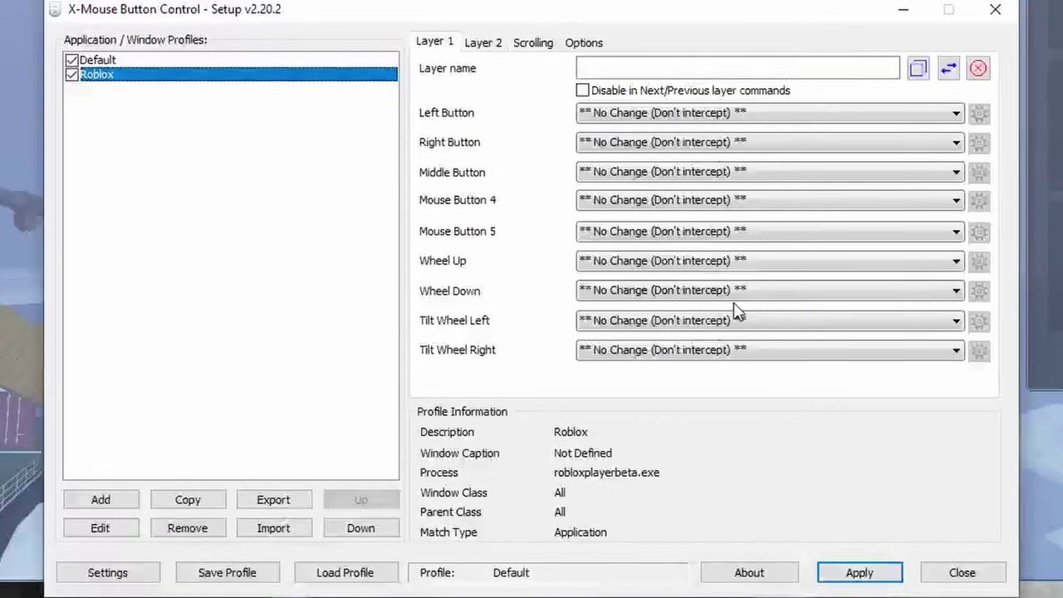
{"action": "left_click", "coordinate": [710, 290]}
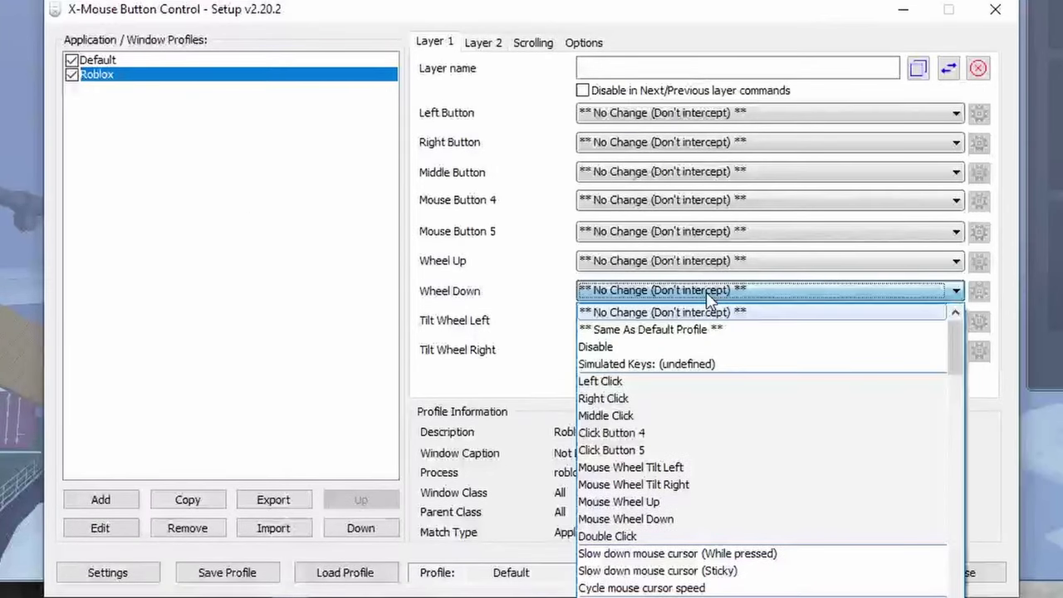
{"action": "left_click", "coordinate": [700, 366]}
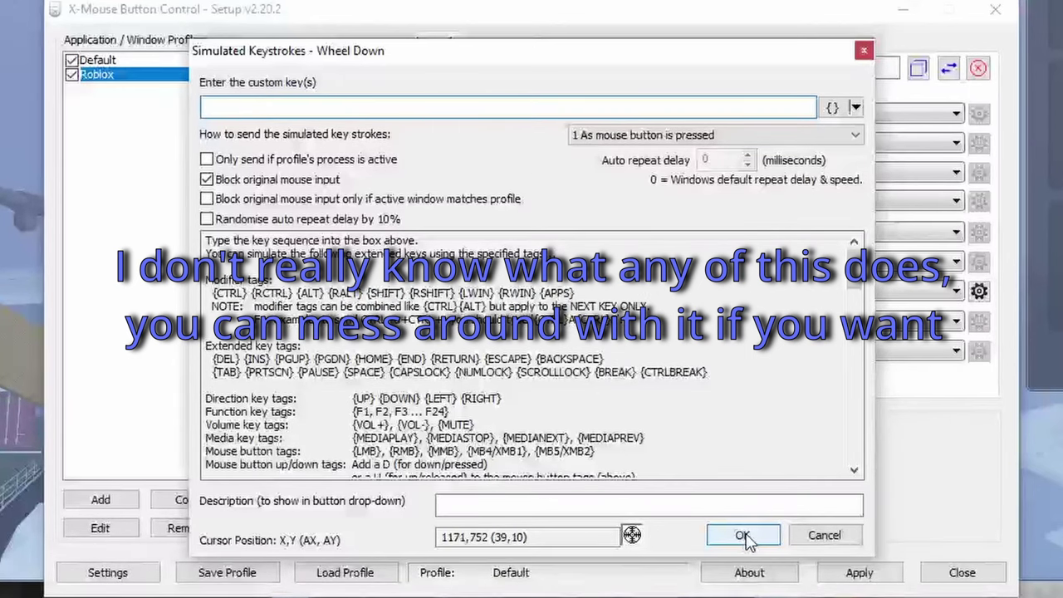
{"action": "left_click", "coordinate": [622, 134]}
{"action": "left_click", "coordinate": [622, 134]}
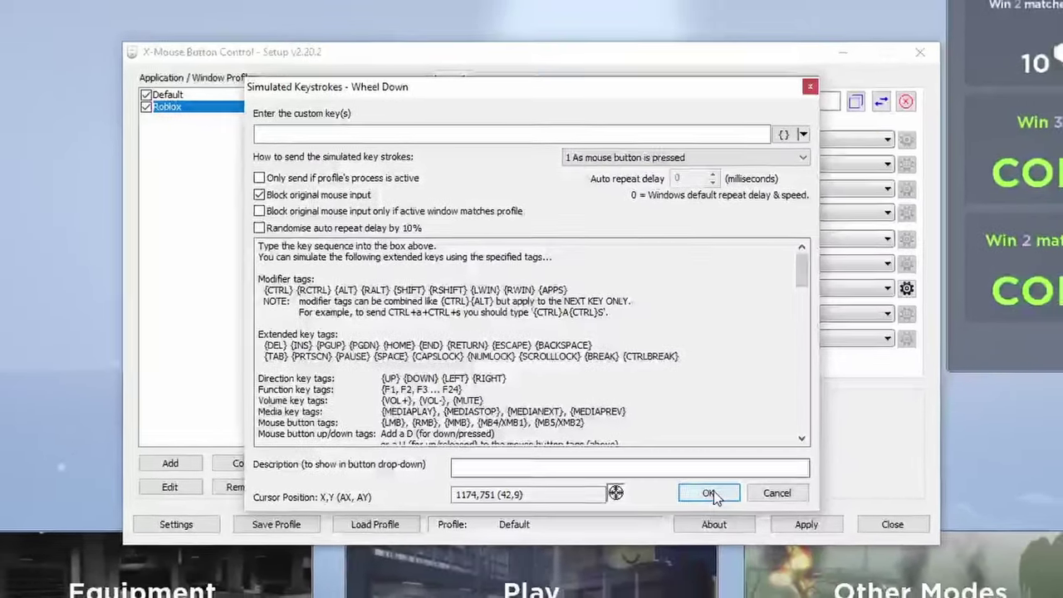
{"action": "left_click", "coordinate": [723, 511]}
{"action": "left_click", "coordinate": [830, 546]}
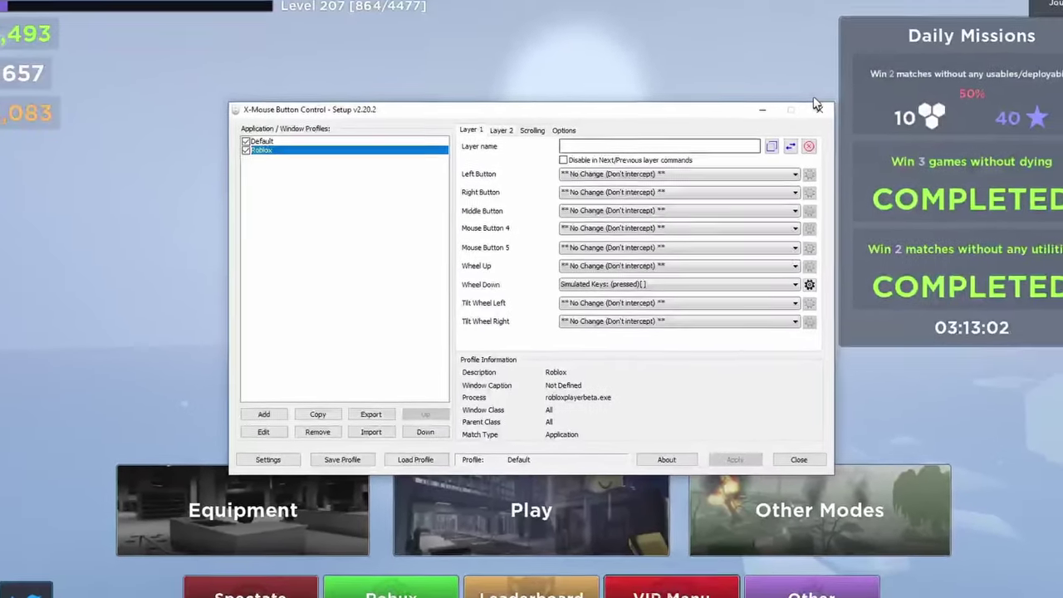
{"action": "left_click", "coordinate": [816, 106]}
{"action": "left_click", "coordinate": [560, 491]}
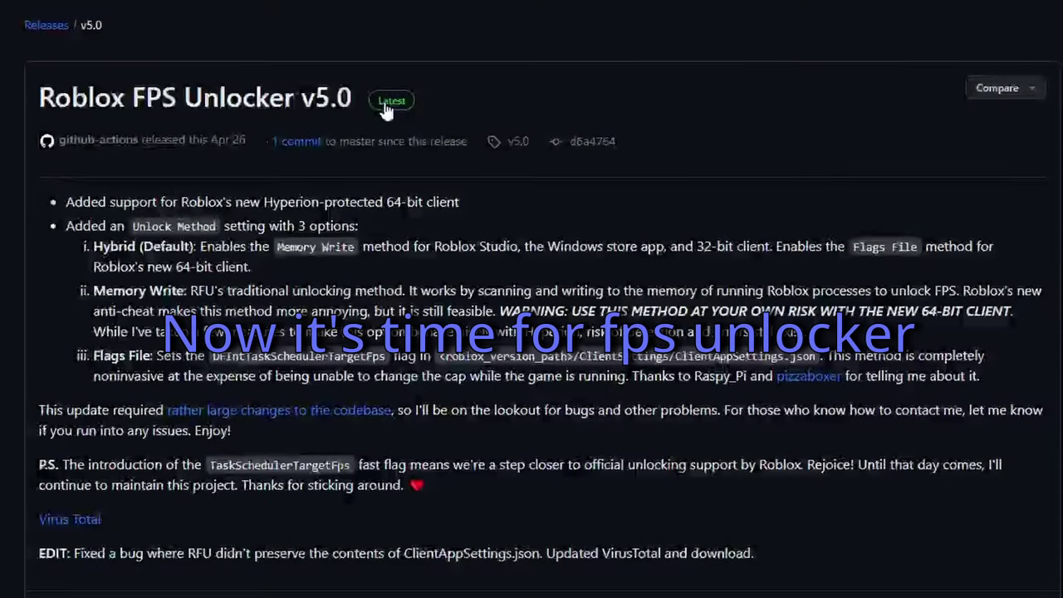
Download rbxfpsunlocker-x64-hotfix1.zip from the Roblox FPS Unlocker v5.0 release and place it on the desktop
{"action": "scroll", "coordinate": [375, 141], "scroll_direction": "down", "scroll_amount": 3}
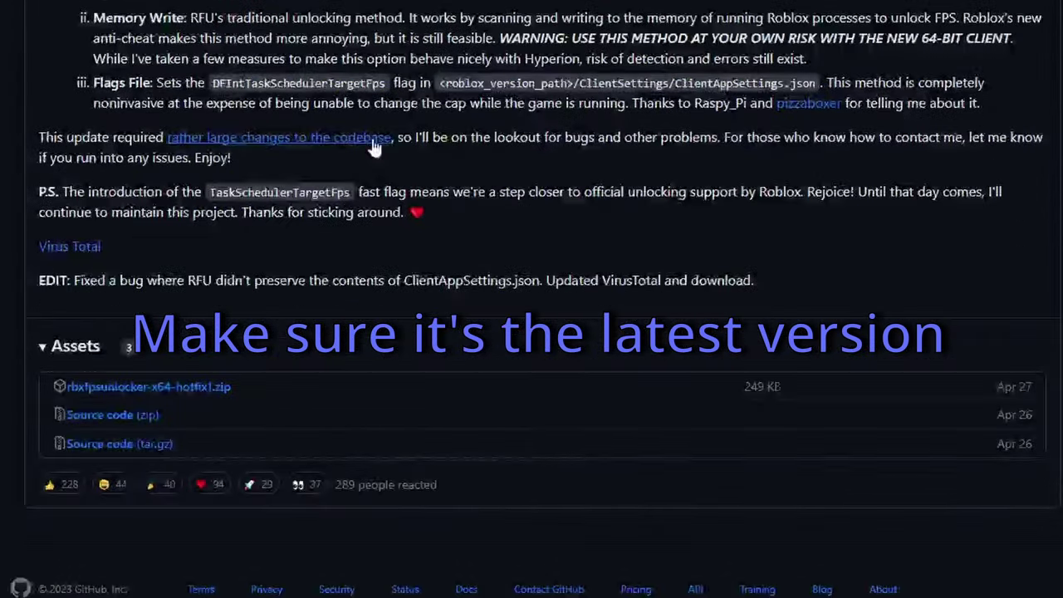
{"action": "left_click", "coordinate": [181, 389]}
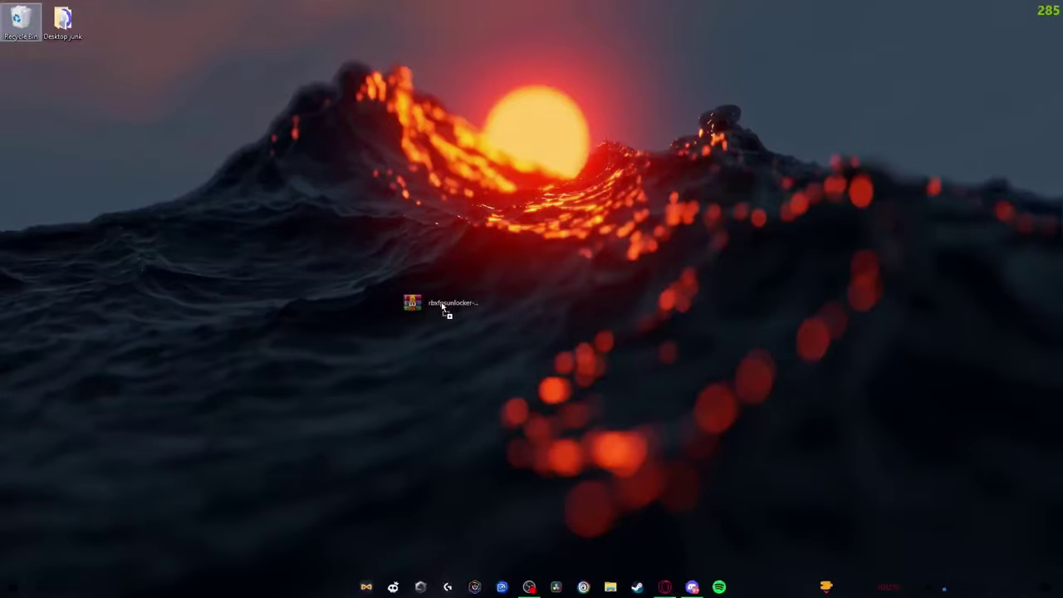
{"action": "left_click_drag", "start_coordinate": [444, 309], "coordinate": [447, 313]}
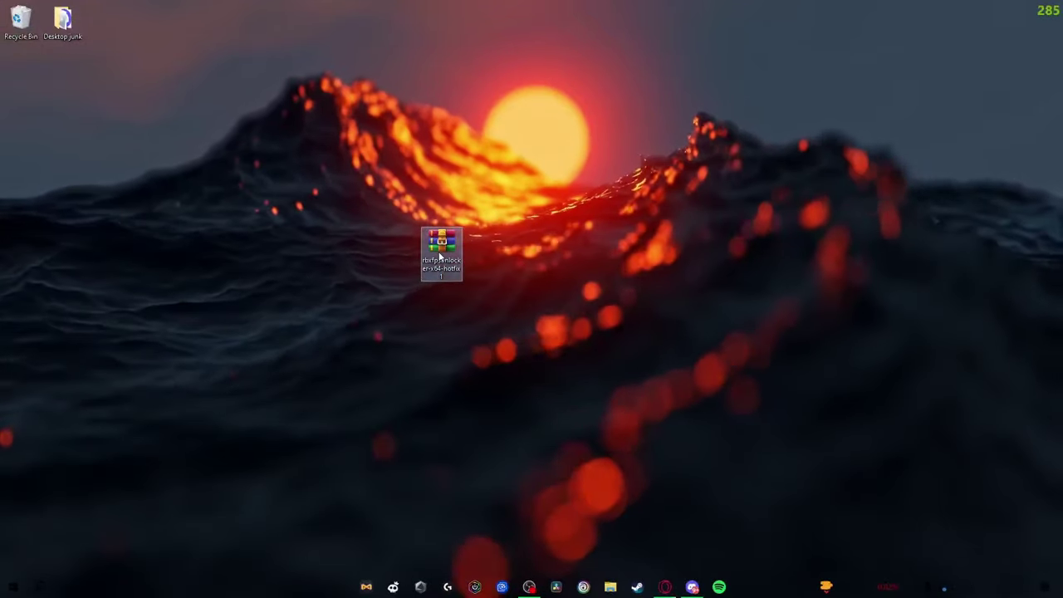
Open the rbxfpsunlocker-x64-hotfix1 archive and run the rbxfpsunlocker application inside it
{"action": "double_click", "coordinate": [440, 249]}
{"action": "left_click", "coordinate": [772, 88]}
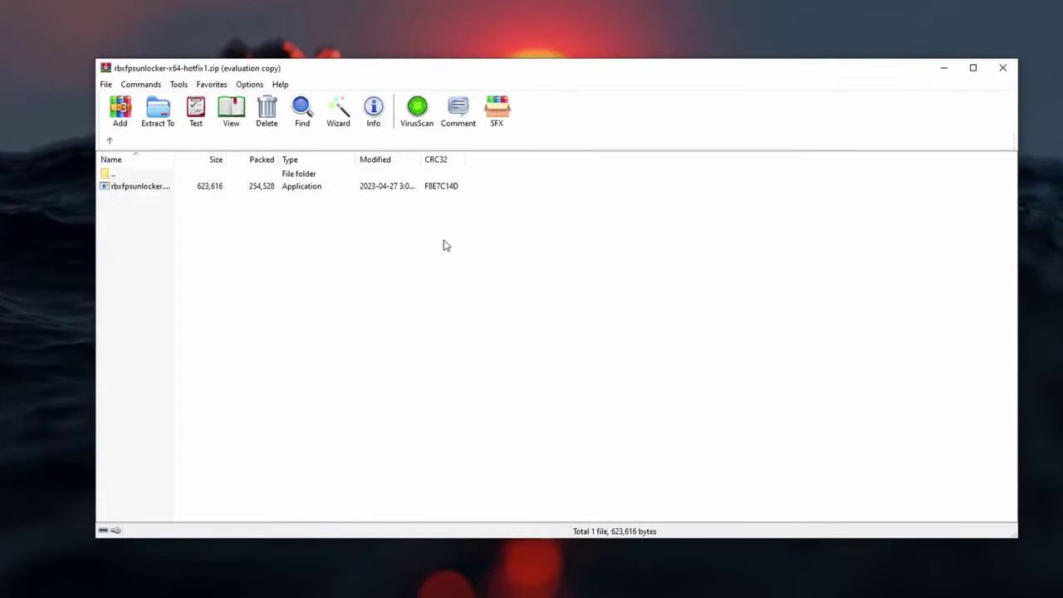
{"action": "double_click", "coordinate": [353, 186]}
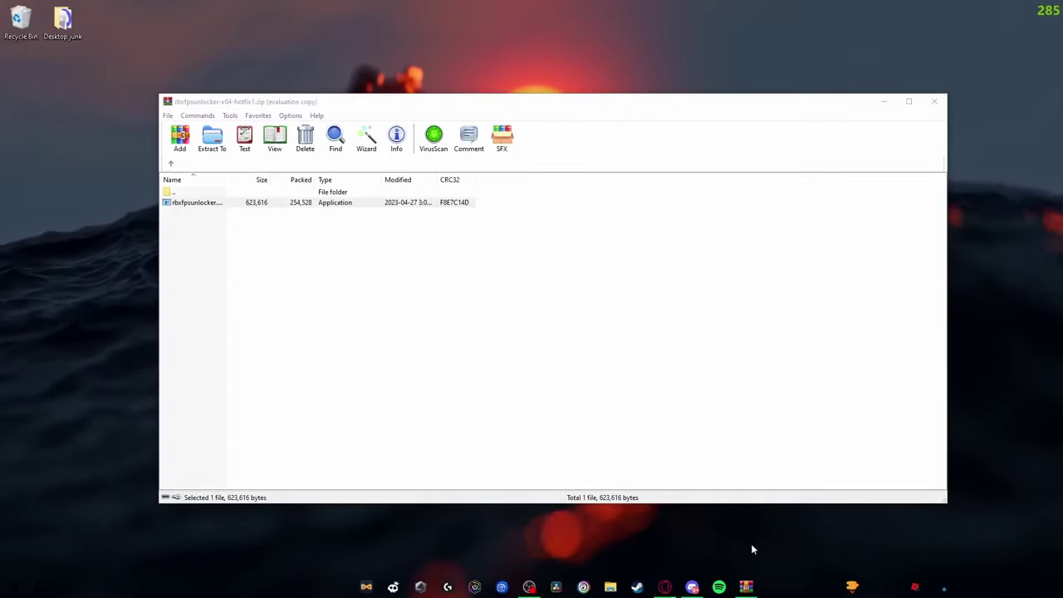
{"action": "left_click", "coordinate": [194, 190]}
{"action": "double_click", "coordinate": [242, 206]}
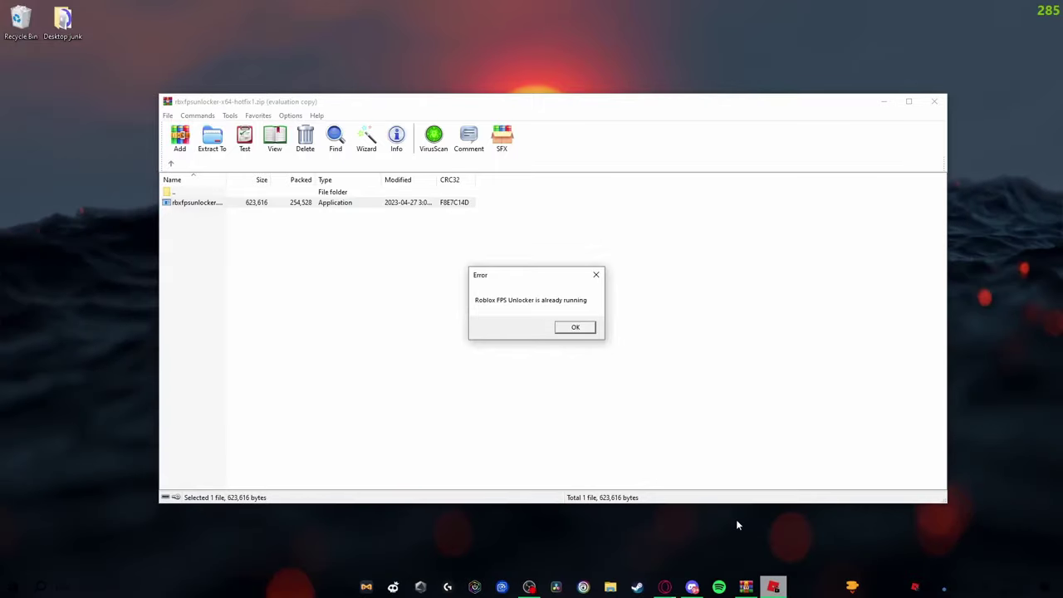
Pin Roblox FPS Unlocker to the taskbar, dismiss its message and close the archive window
{"action": "right_click", "coordinate": [773, 587]}
{"action": "left_click", "coordinate": [751, 548]}
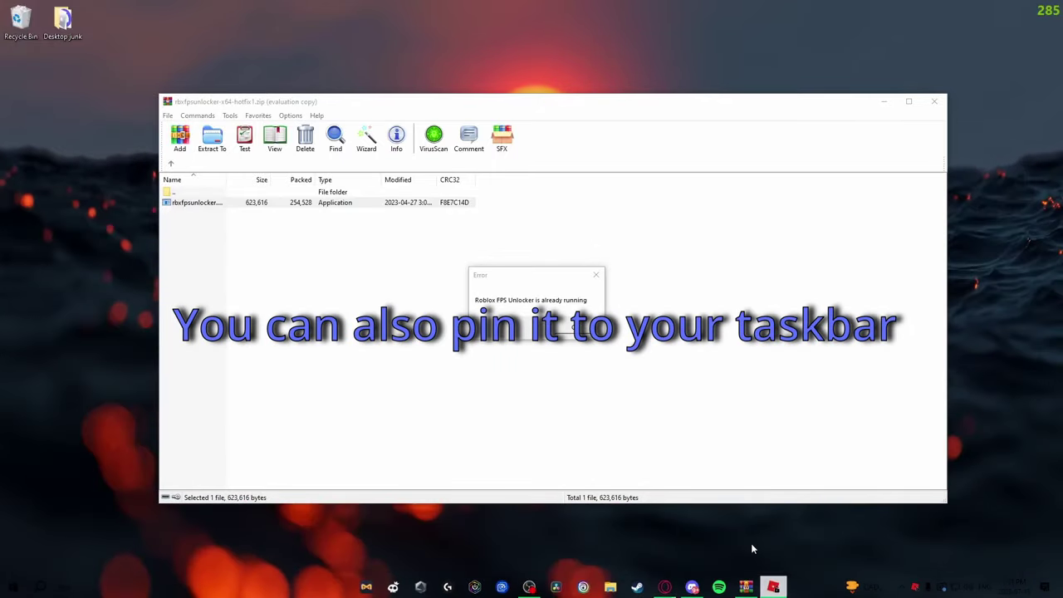
{"action": "left_click", "coordinate": [573, 327]}
{"action": "left_click", "coordinate": [723, 202]}
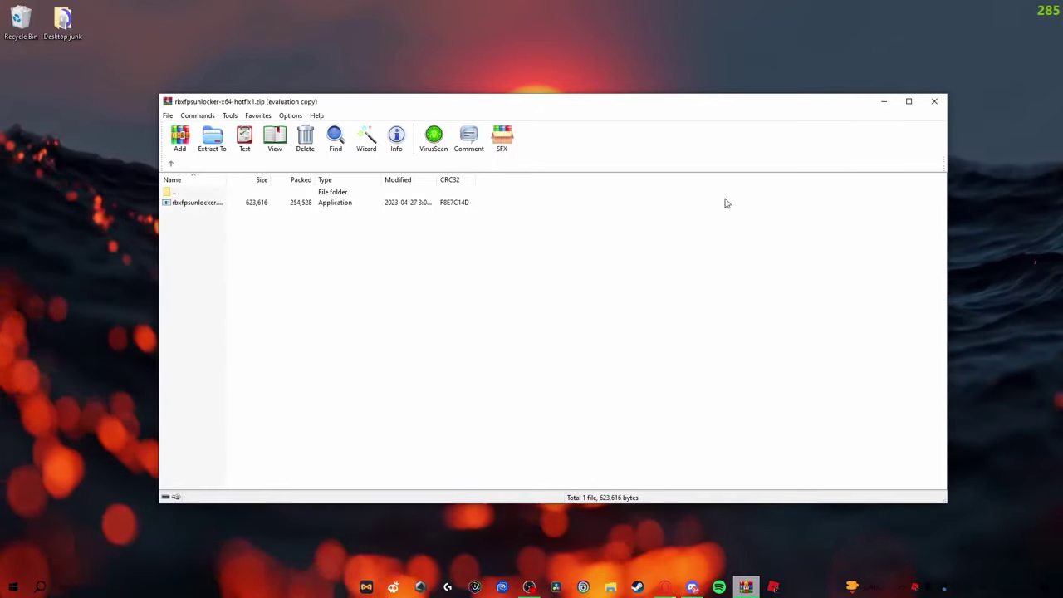
{"action": "left_click", "coordinate": [934, 101]}
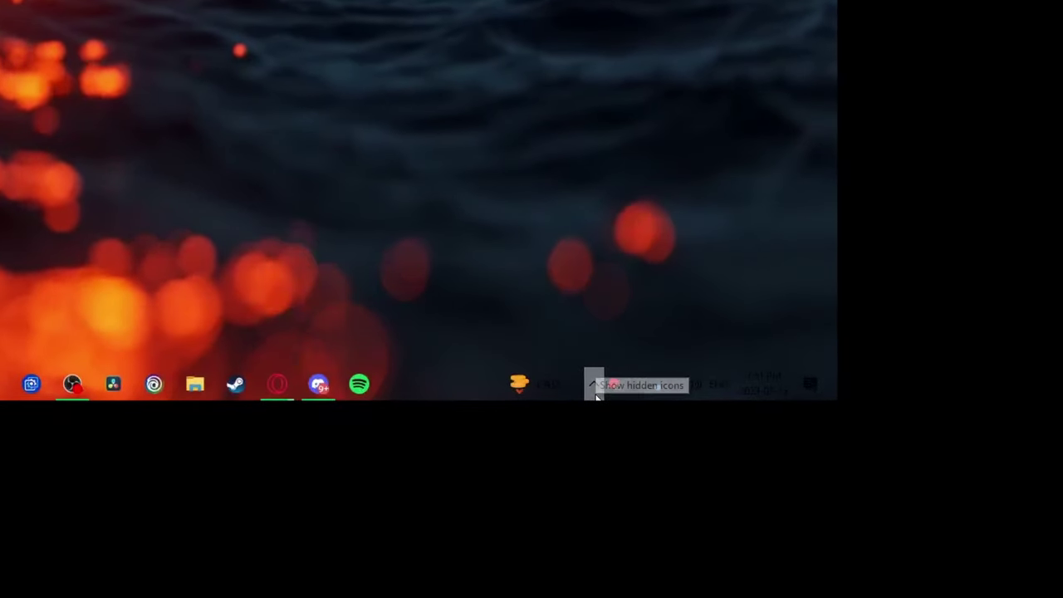
Set the Roblox FPS Unlocker's FPS cap to 240 and move the downloaded archive beside the Desktop junk folder
{"action": "left_click", "coordinate": [802, 520]}
{"action": "right_click", "coordinate": [629, 356]}
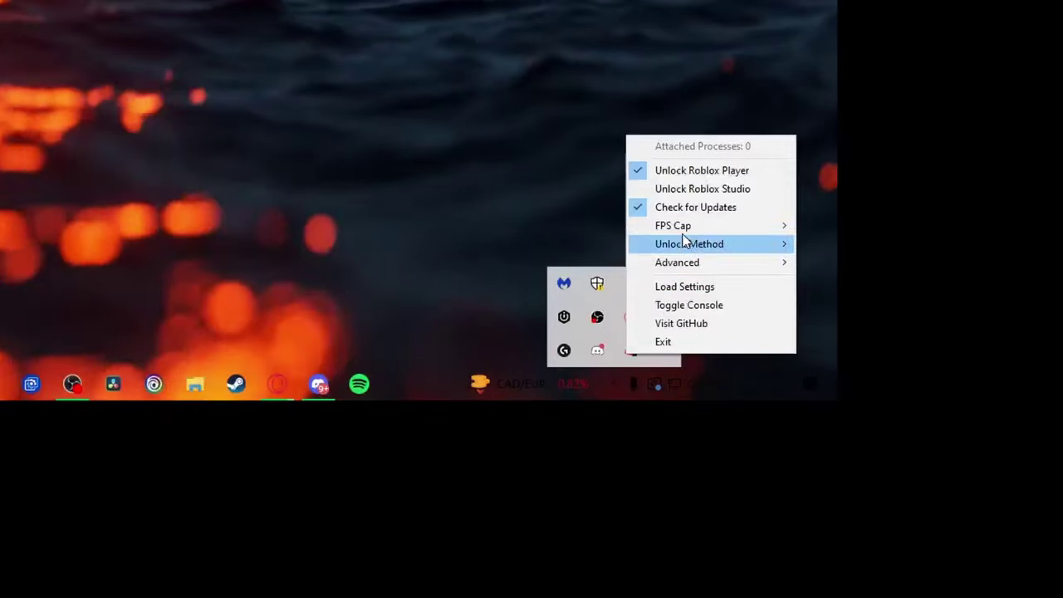
{"action": "mouse_move", "coordinate": [683, 225]}
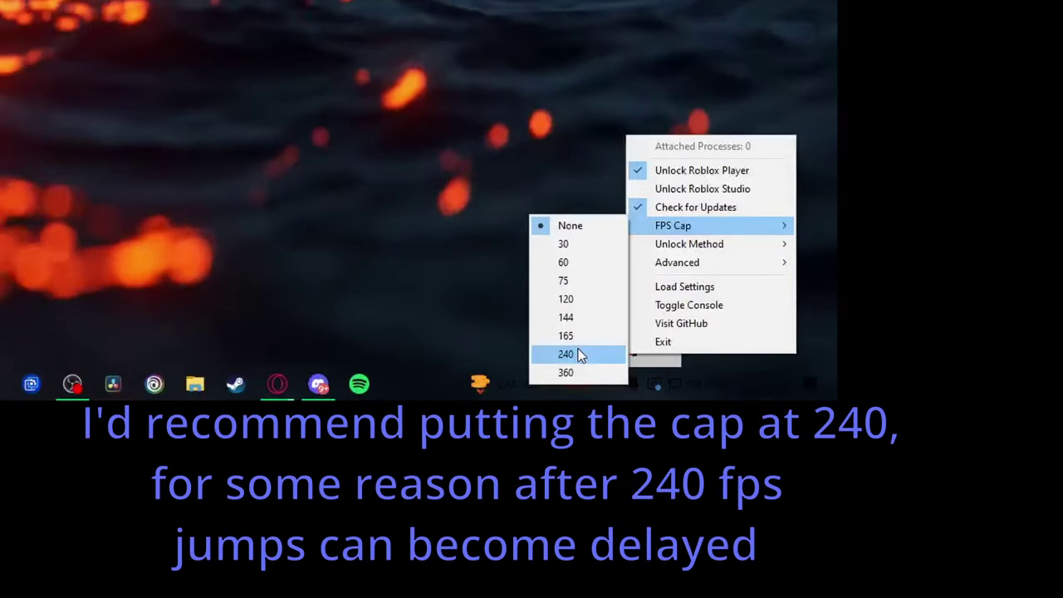
{"action": "left_click", "coordinate": [548, 354]}
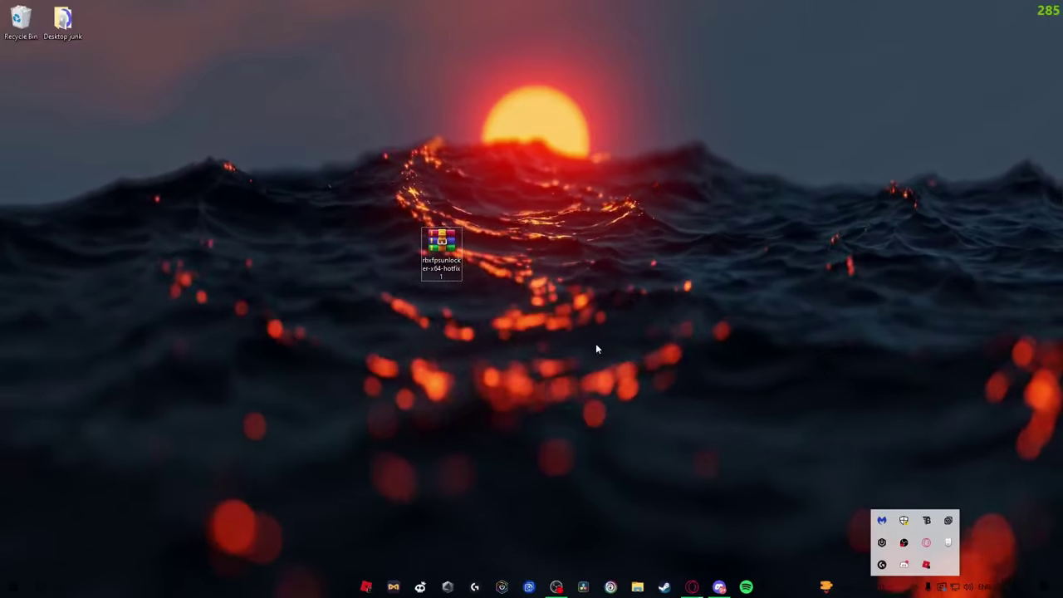
{"action": "left_click_drag", "start_coordinate": [441, 249], "coordinate": [114, 22]}
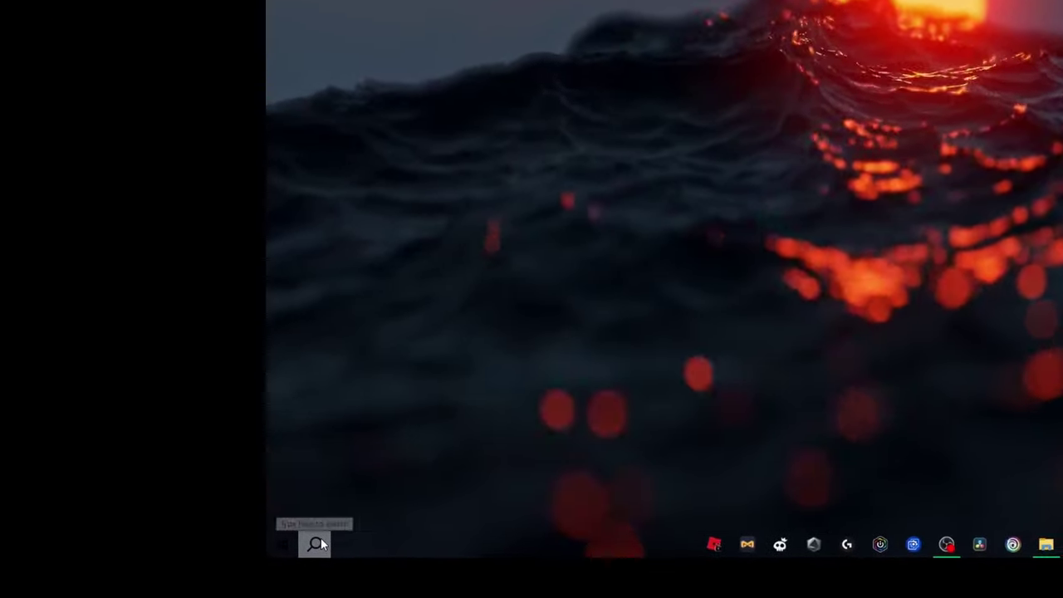
Find Roblox Player through the Windows search, open its file location and follow the Roblox Player shortcut to its version folder
{"action": "left_click", "coordinate": [235, 557]}
{"action": "type", "text": "roblox"}
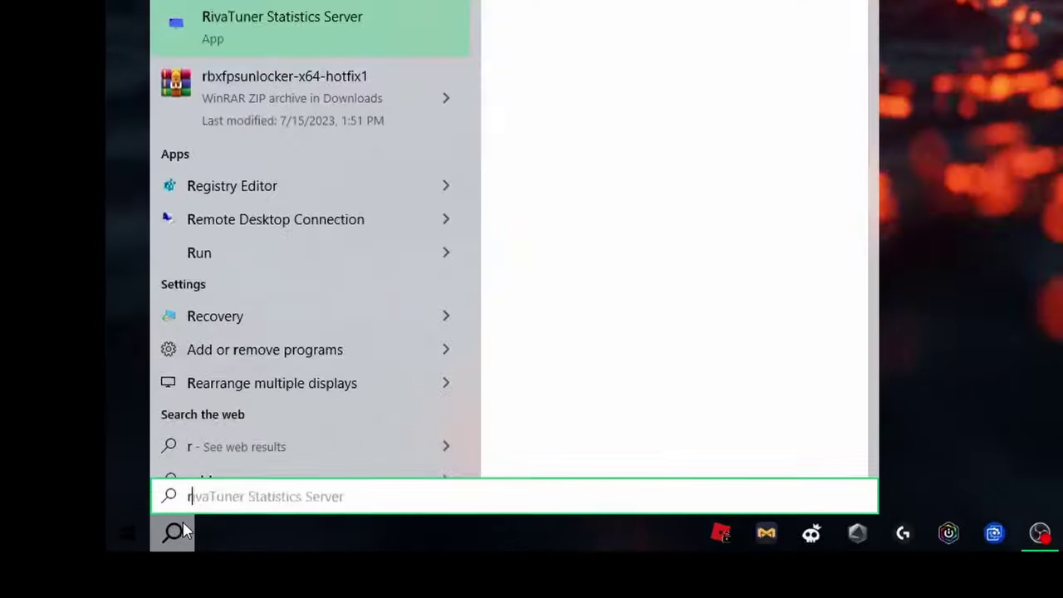
{"action": "right_click", "coordinate": [340, 38]}
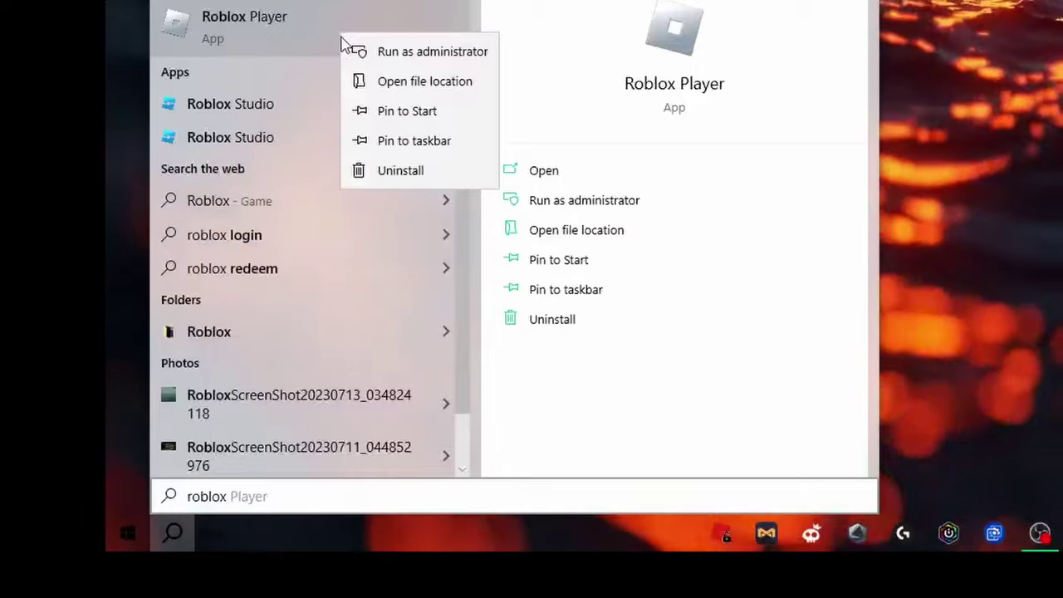
{"action": "left_click", "coordinate": [379, 79]}
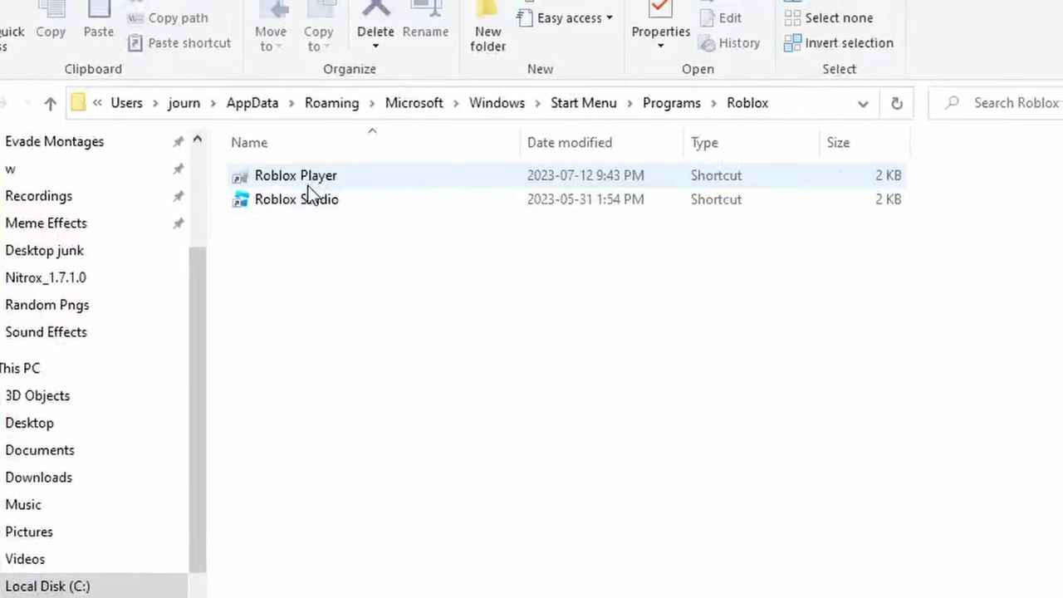
{"action": "right_click", "coordinate": [293, 182]}
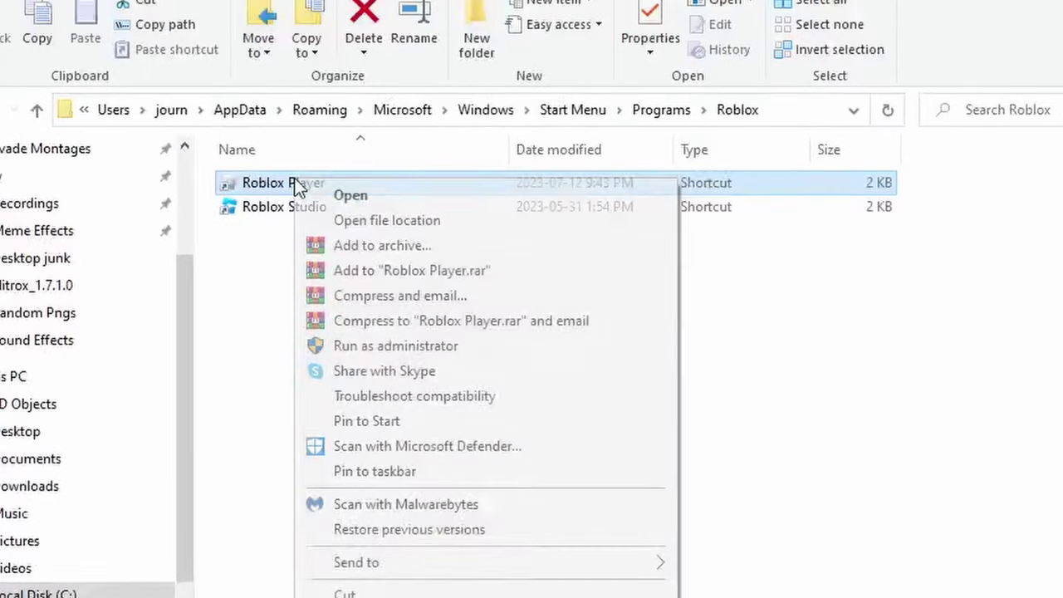
{"action": "left_click", "coordinate": [351, 221]}
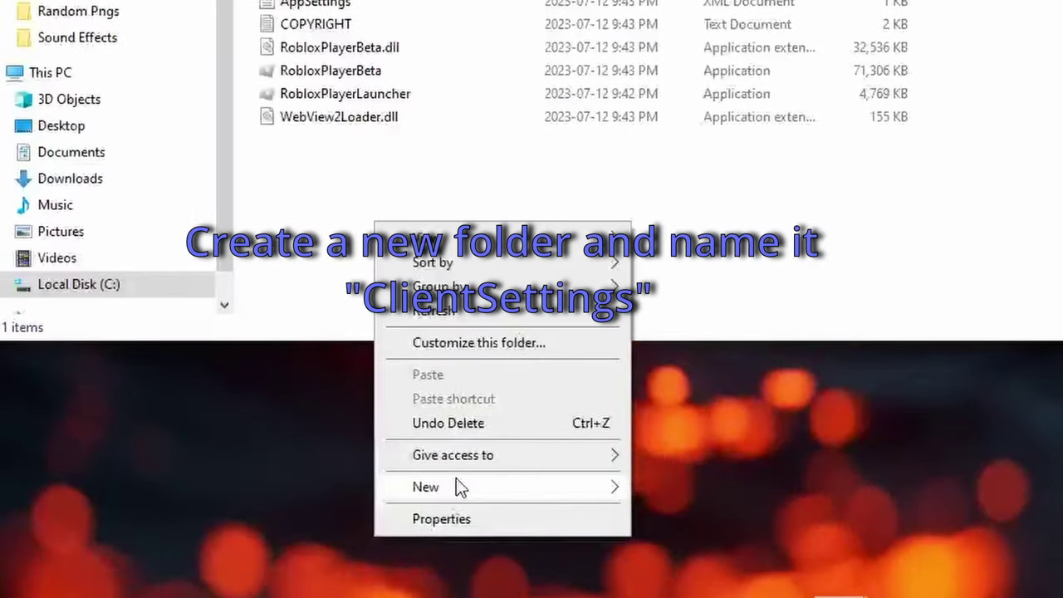
Create a new folder named ClientSettings inside the Roblox version folder
{"action": "mouse_move", "coordinate": [457, 487]}
{"action": "left_click", "coordinate": [720, 334]}
{"action": "type", "text": "C"}
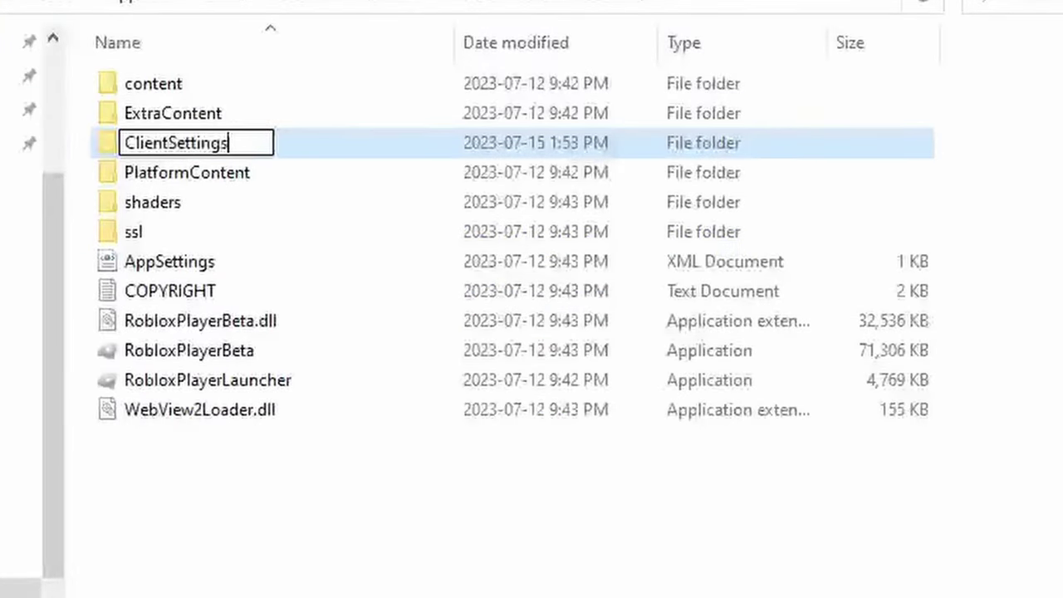
{"action": "type", "text": "lientSettings"}
{"action": "key", "text": "Return"}
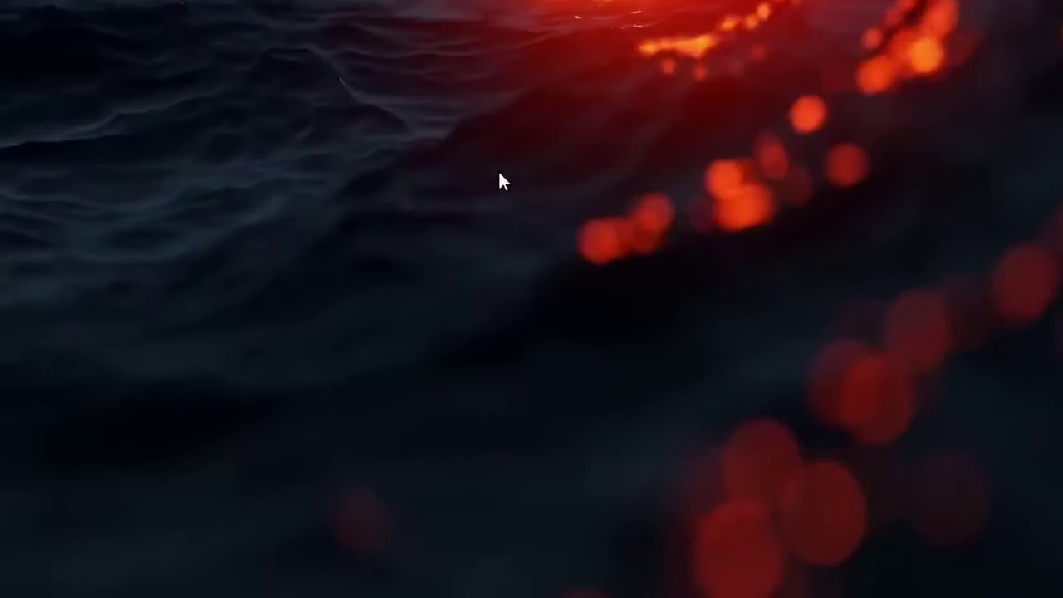
Create a new text document on the desktop and name it ClientAppSettings
{"action": "right_click", "coordinate": [498, 171]}
{"action": "mouse_move", "coordinate": [552, 378]}
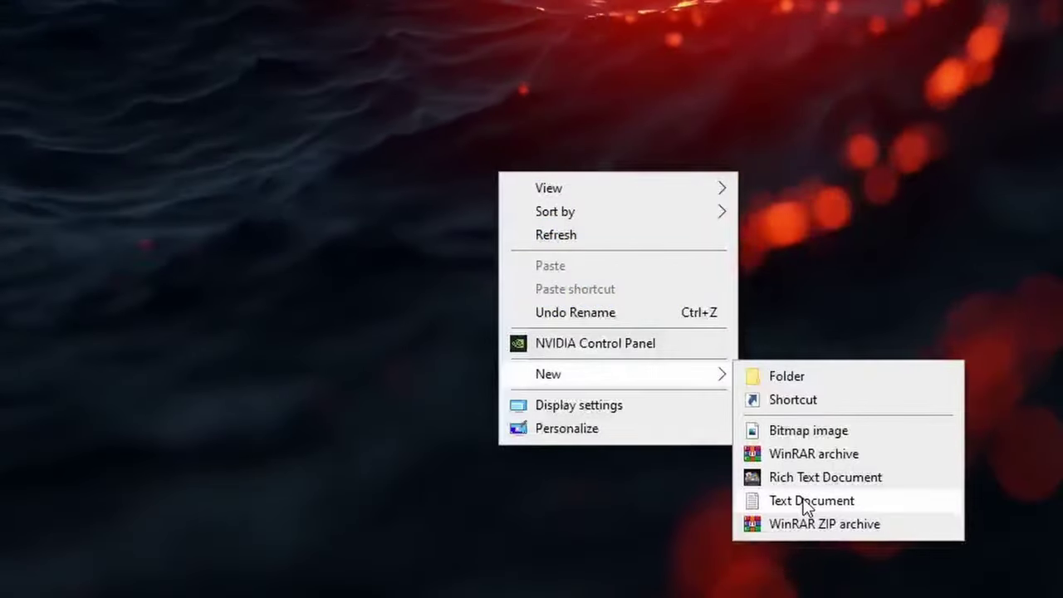
{"action": "left_click", "coordinate": [804, 500]}
{"action": "type", "text": "cl"}
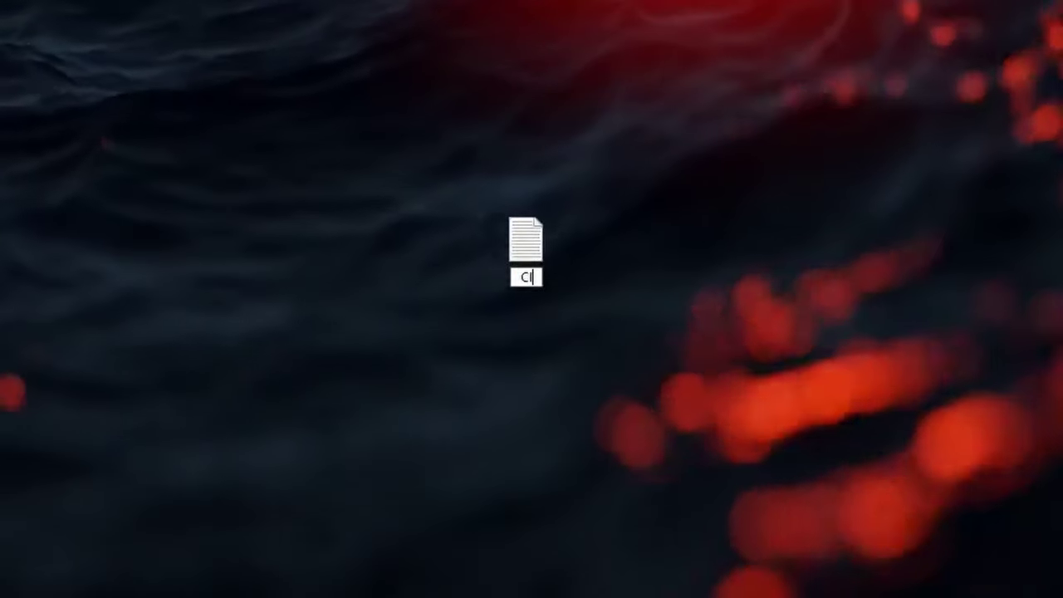
{"action": "type", "text": "ientA"}
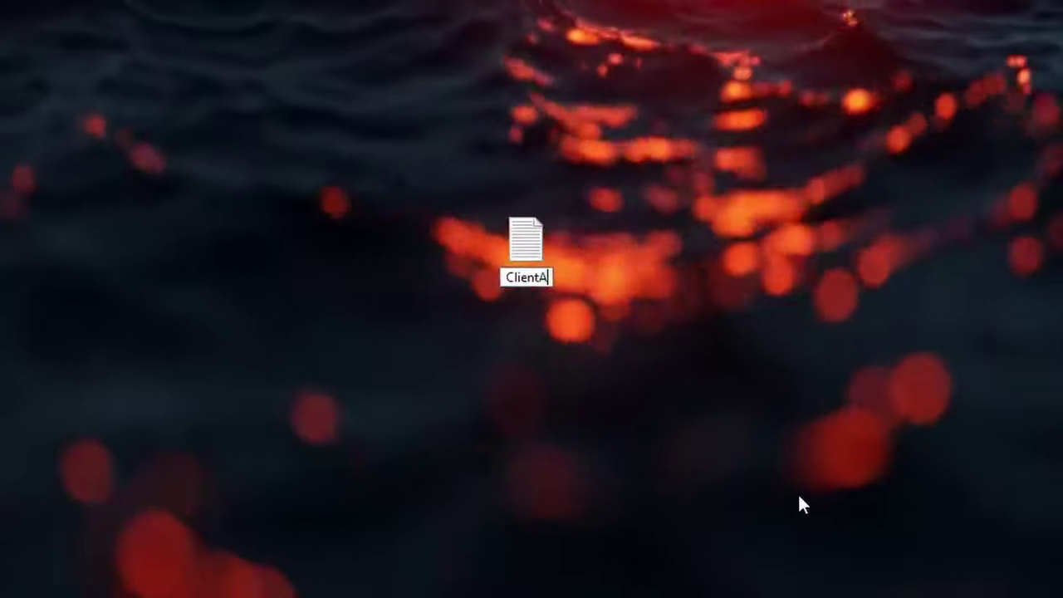
{"action": "type", "text": "ppSettin"}
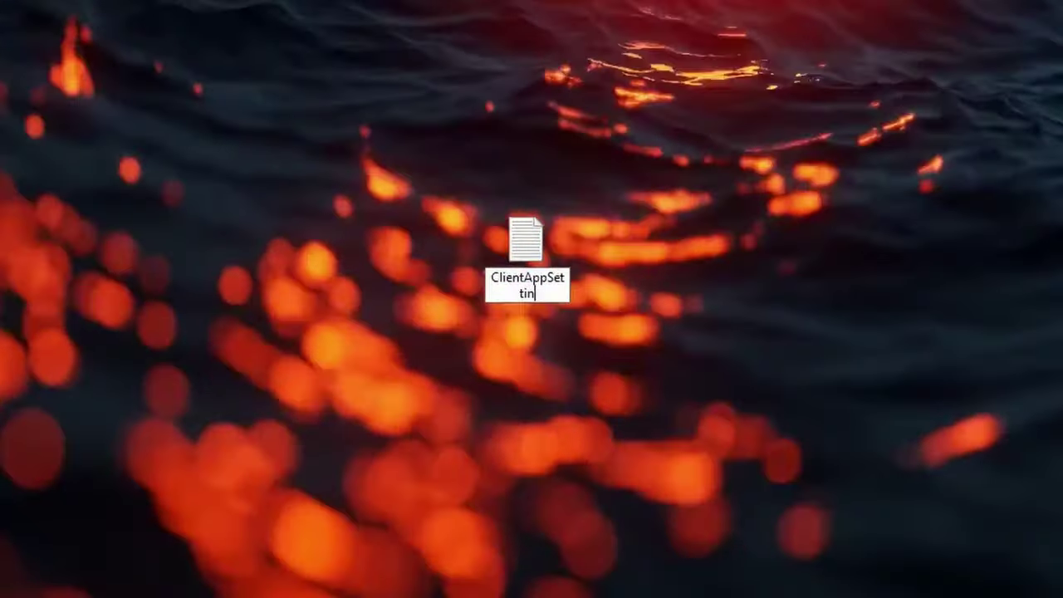
{"action": "type", "text": "gs"}
{"action": "key", "text": "Return"}
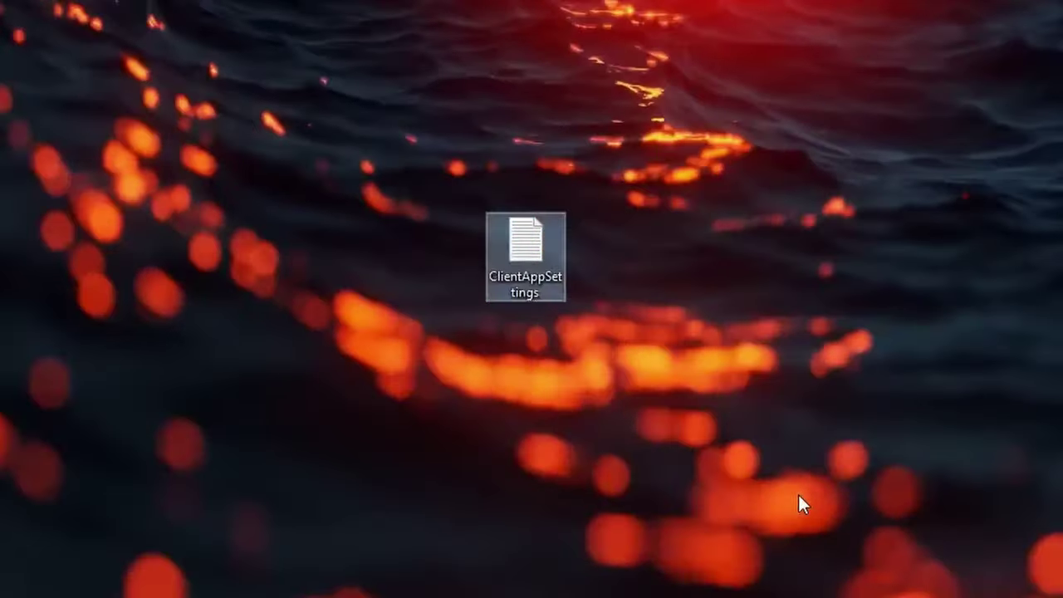
Move the ClientAppSettings text document from the desktop into the ClientSettings folder and open that folder
{"action": "left_click_drag", "start_coordinate": [524, 249], "coordinate": [446, 450]}
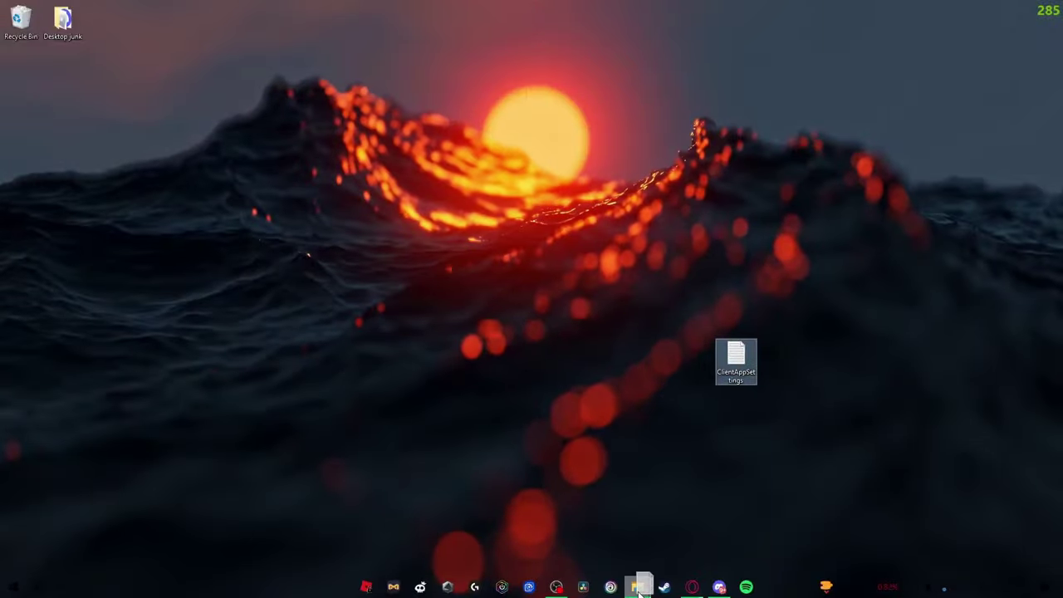
{"action": "left_click_drag", "start_coordinate": [638, 591], "coordinate": [224, 98]}
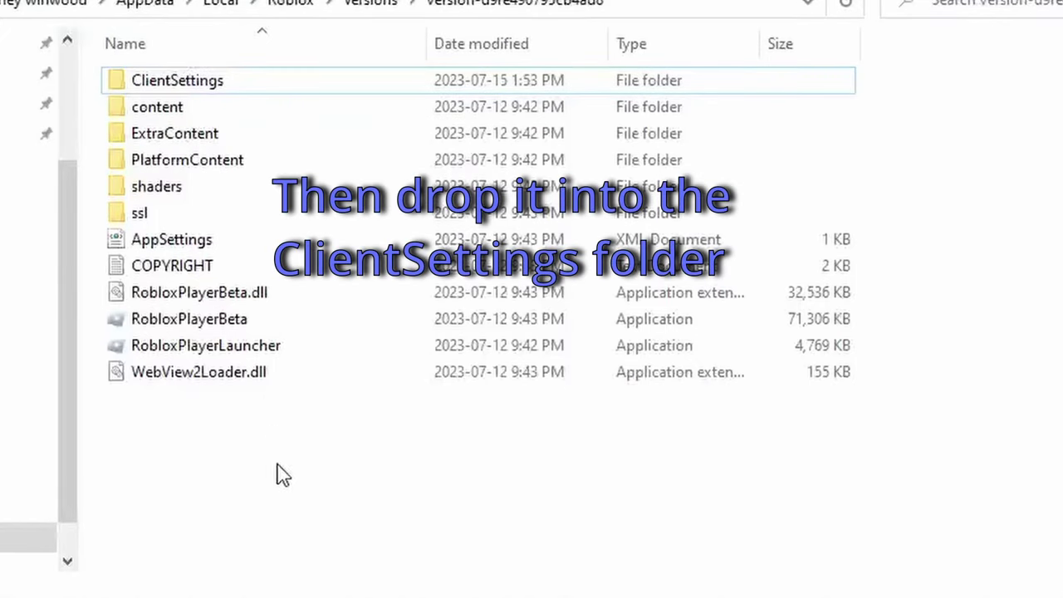
{"action": "double_click", "coordinate": [189, 83]}
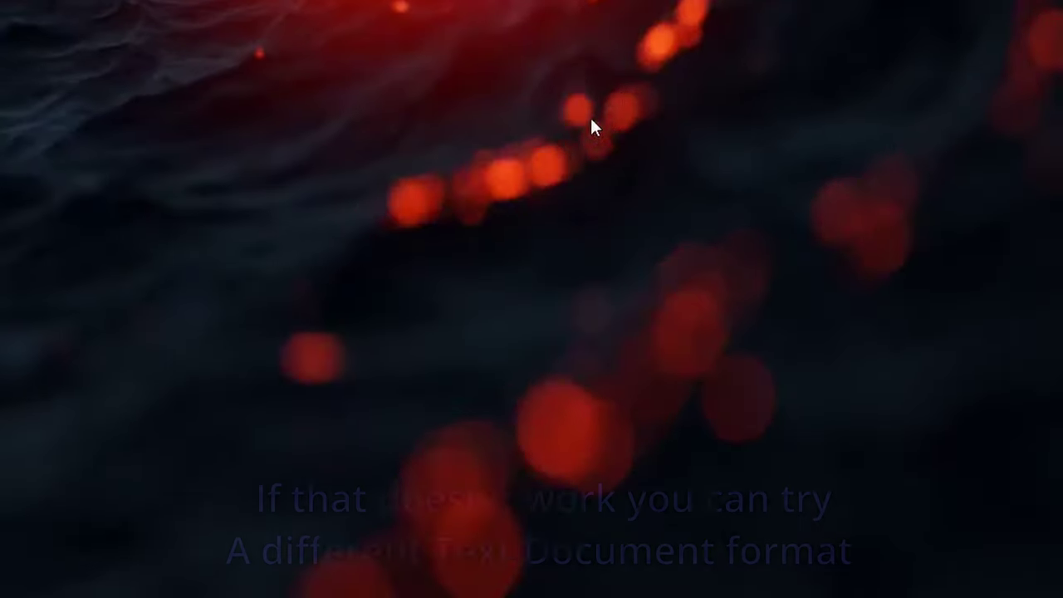
Create a rich text document on the desktop and name it ClientAppSettings
{"action": "right_click", "coordinate": [544, 166]}
{"action": "mouse_move", "coordinate": [619, 364]}
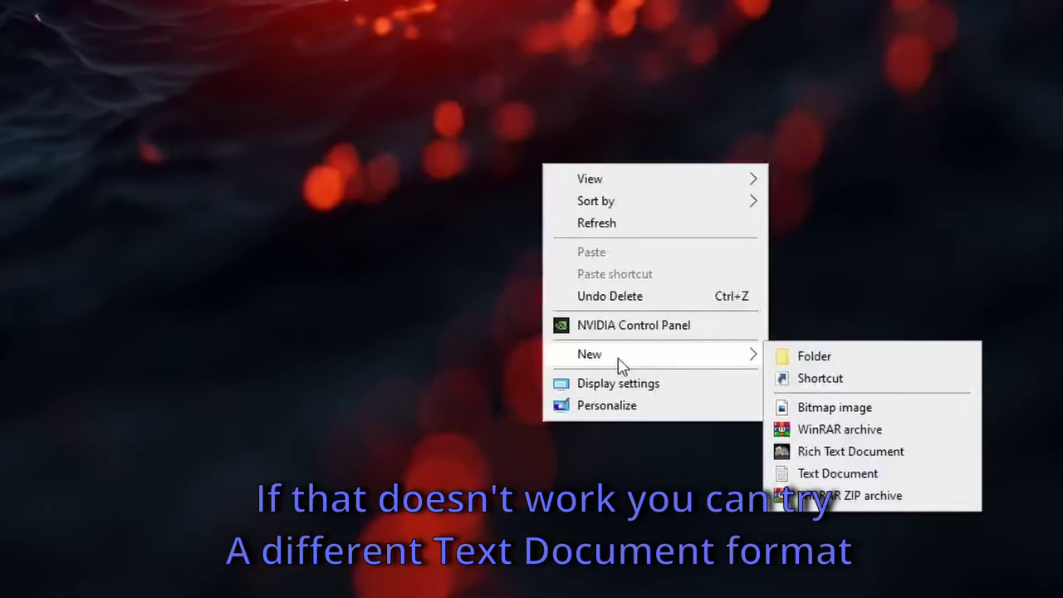
{"action": "left_click", "coordinate": [804, 451]}
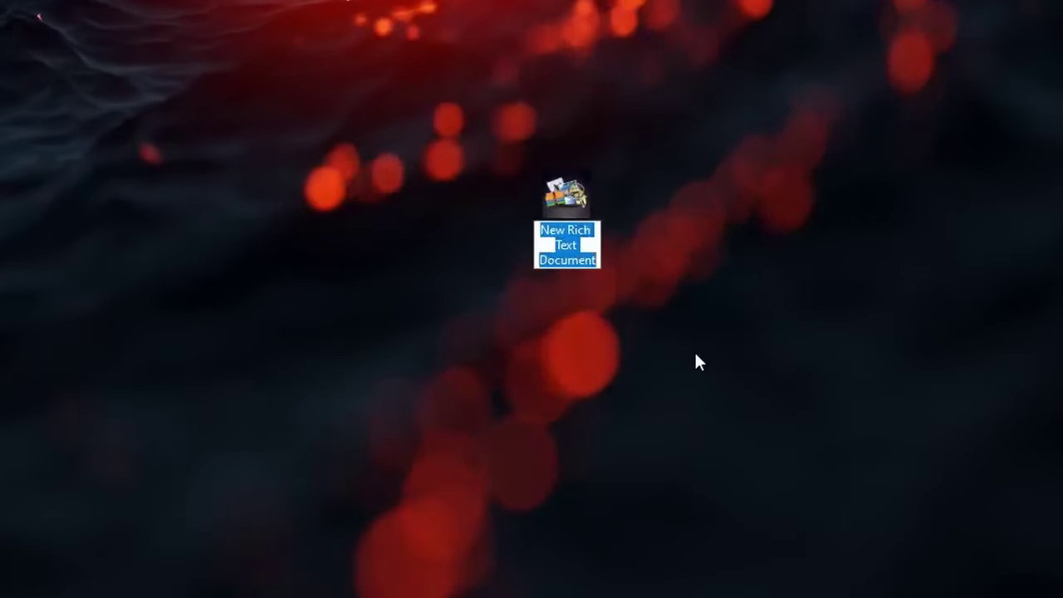
{"action": "type", "text": "Client"}
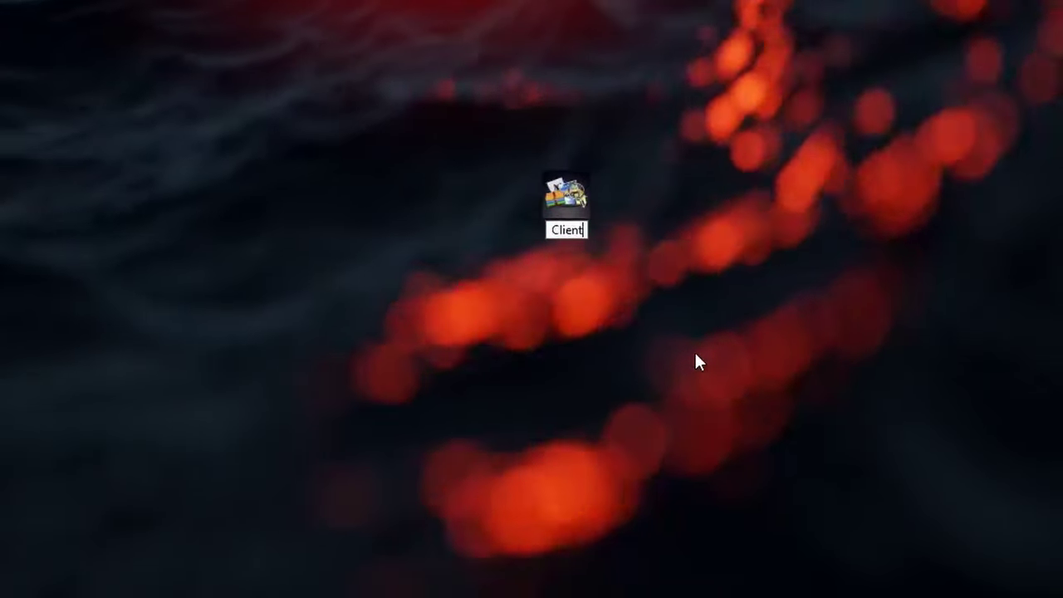
{"action": "type", "text": "AppSettings"}
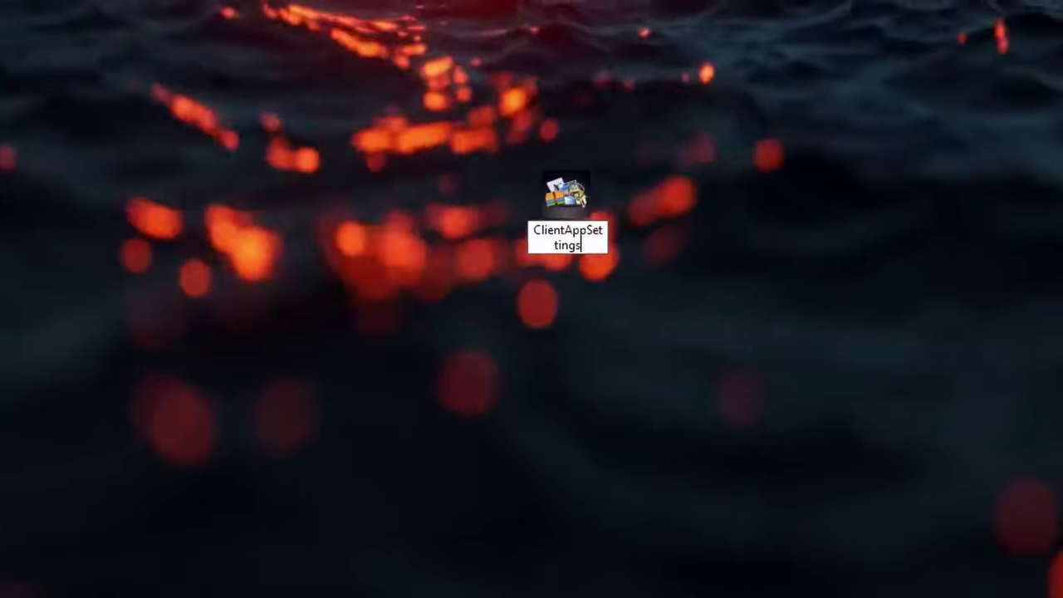
{"action": "key", "text": "Return"}
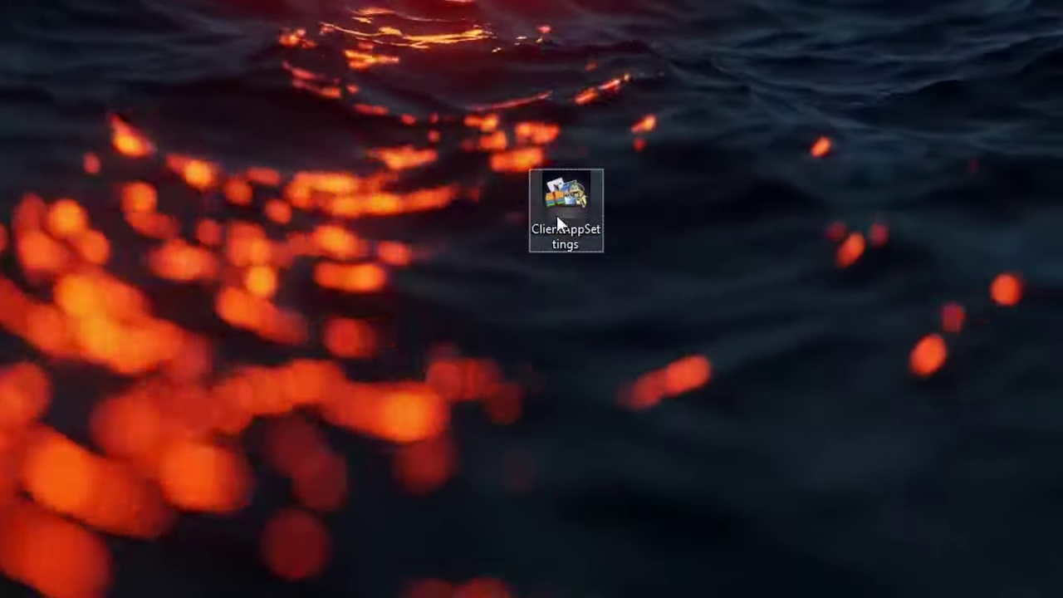
Move the rich text ClientAppSettings document into the ClientSettings folder and open the folder to check it
{"action": "left_click_drag", "start_coordinate": [556, 215], "coordinate": [207, 90]}
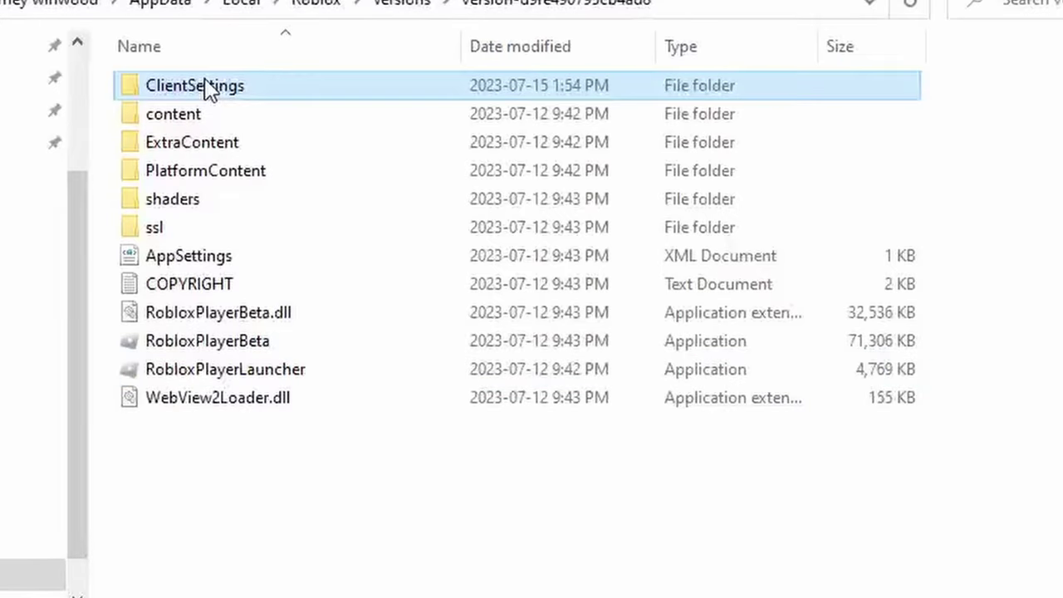
{"action": "double_click", "coordinate": [208, 90]}
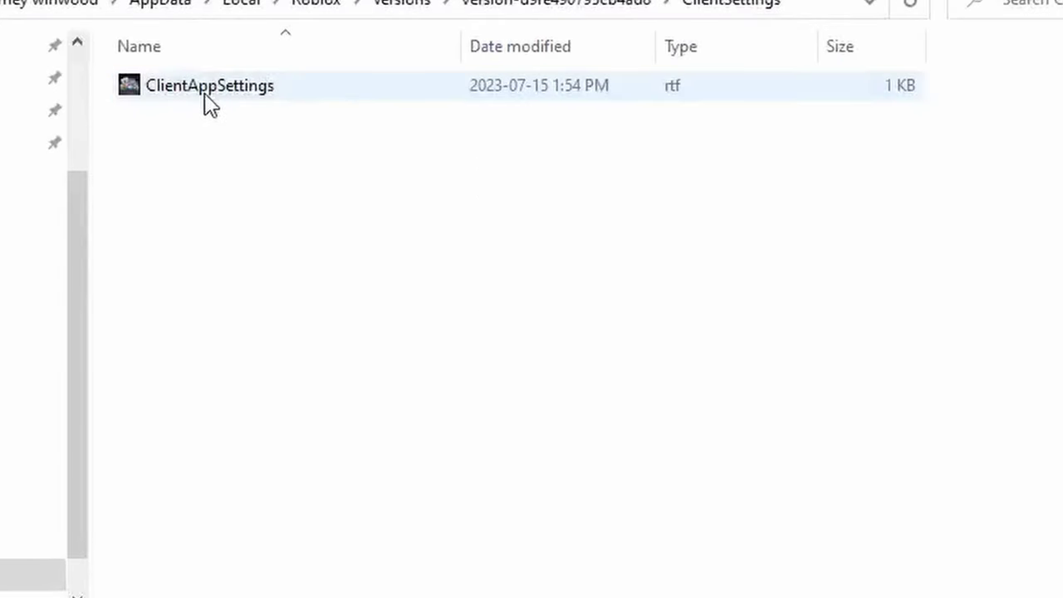
{"action": "left_click", "coordinate": [204, 93]}
{"action": "left_click", "coordinate": [201, 139]}
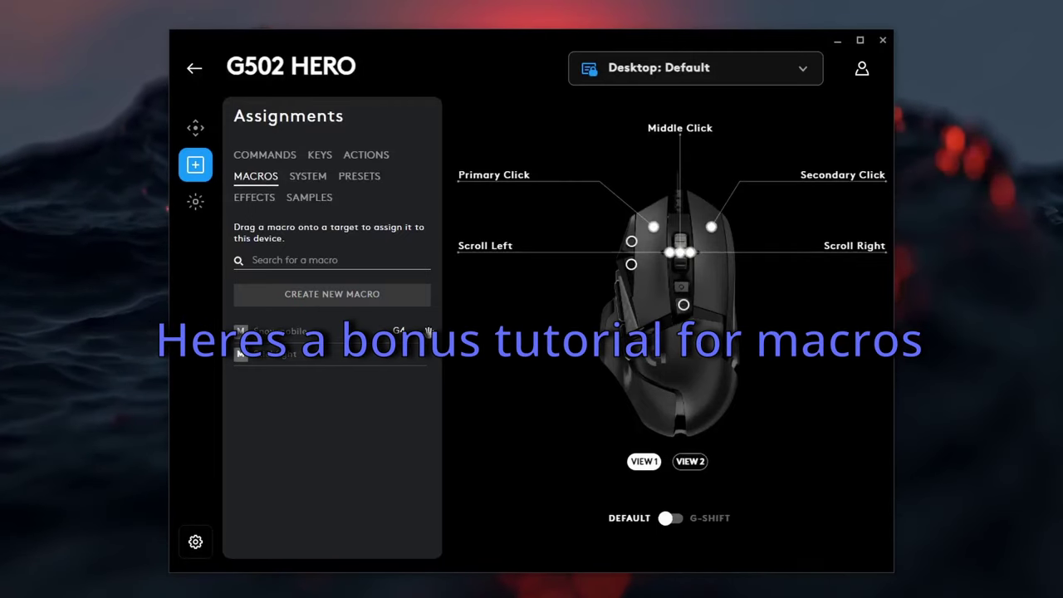
In Logitech G HUB, create a Repeat While Holding macro named Jumping Macro for the G502 HERO
{"action": "left_click", "coordinate": [359, 297]}
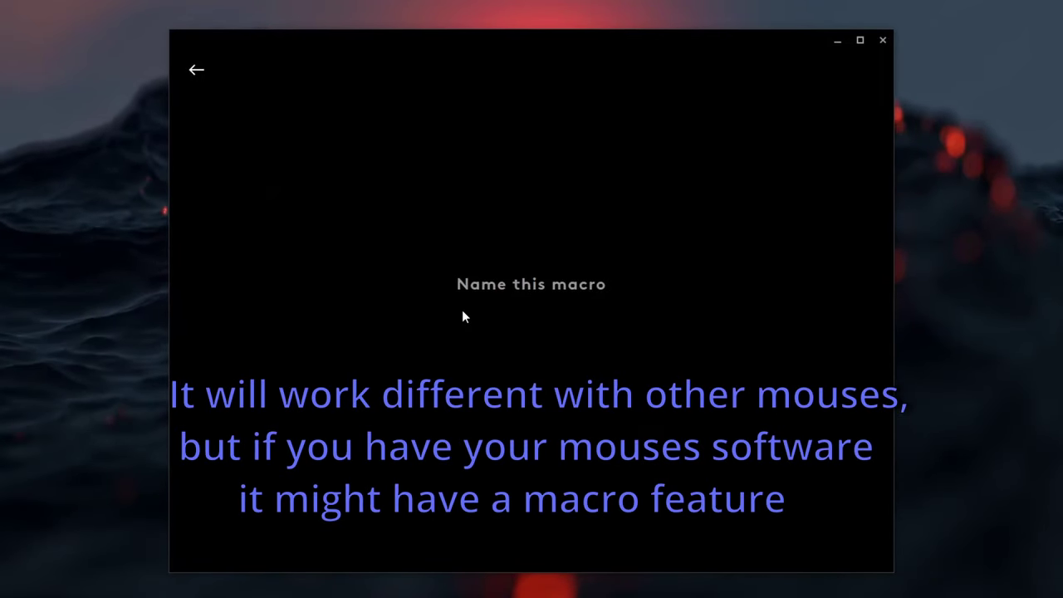
{"action": "type", "text": "Jumping M"}
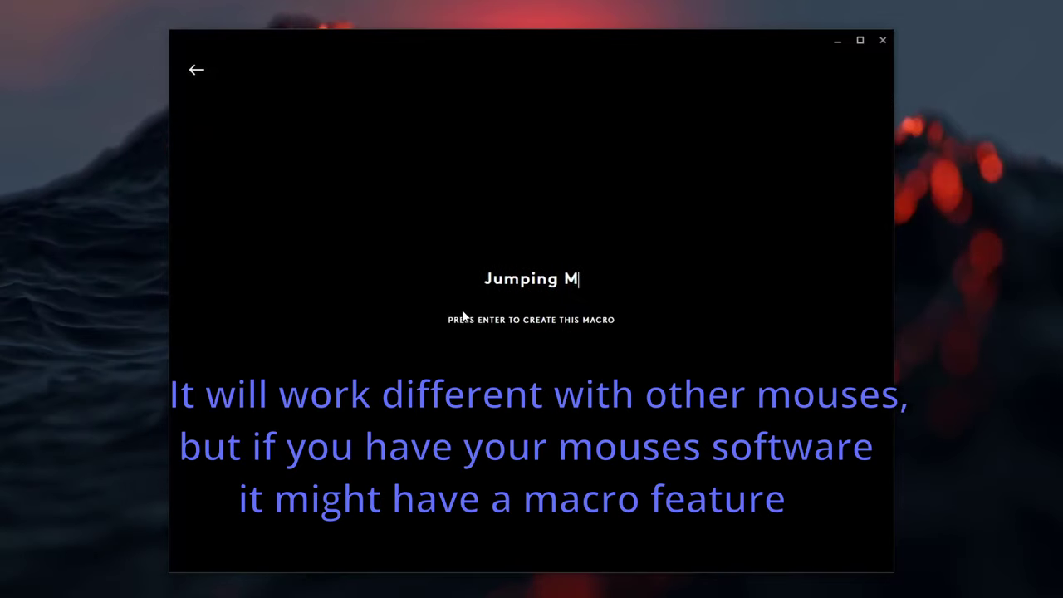
{"action": "type", "text": "acro"}
{"action": "key", "text": "Return"}
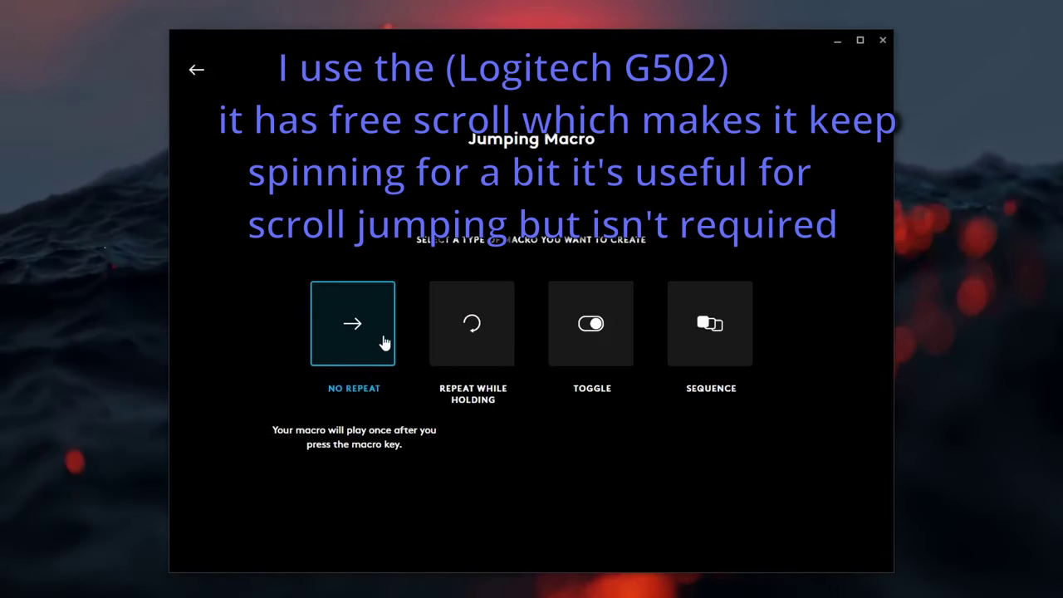
{"action": "left_click", "coordinate": [472, 337]}
Record one Space keystroke in Jumping Macro, use a 1 ms delay with standard delays off, and save the macro
{"action": "left_click", "coordinate": [252, 366]}
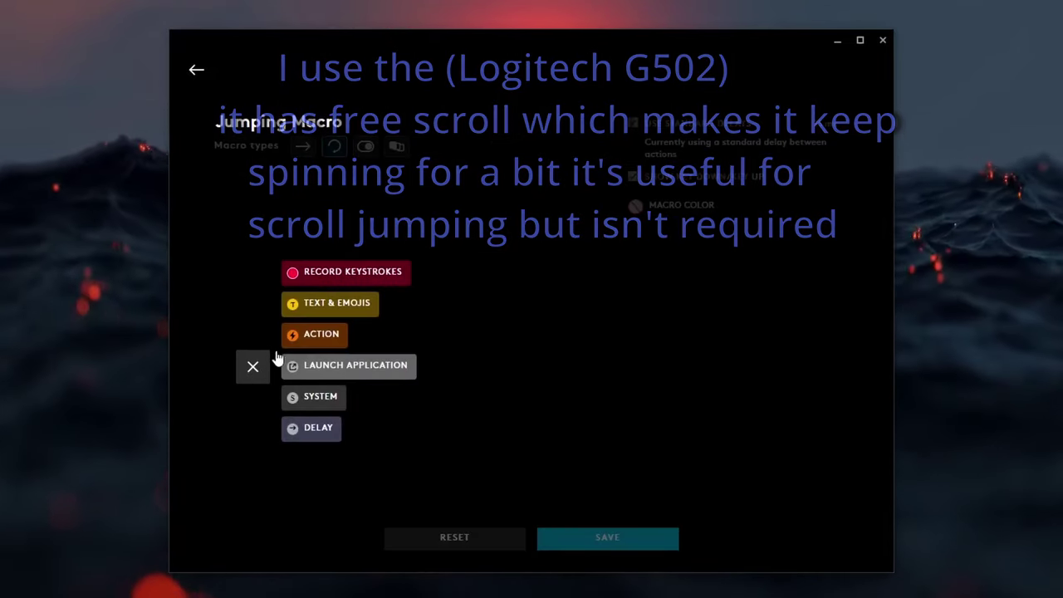
{"action": "left_click", "coordinate": [333, 266]}
{"action": "key", "text": "space"}
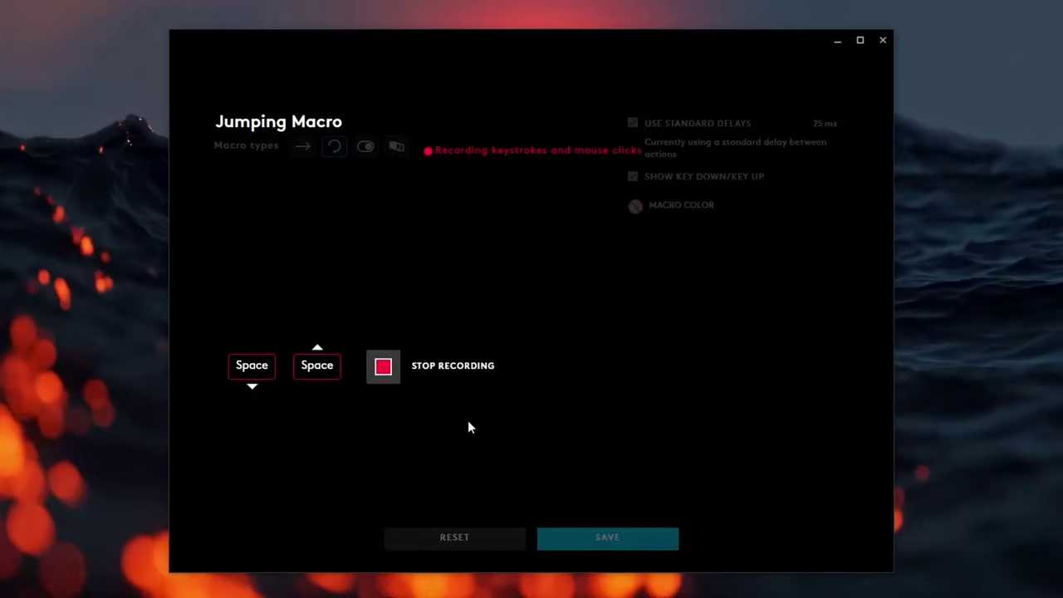
{"action": "left_click", "coordinate": [403, 381]}
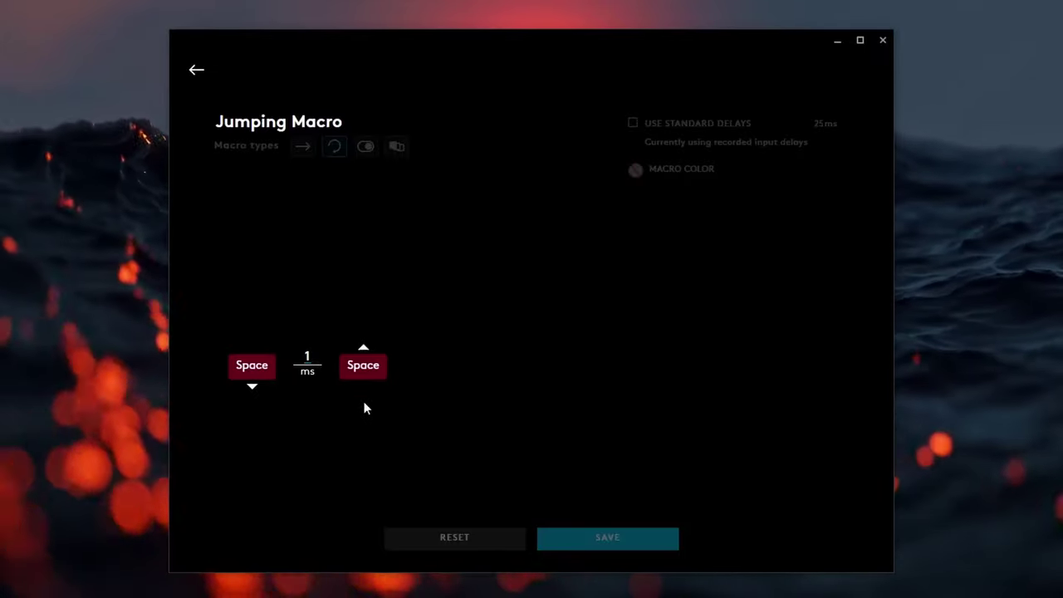
{"action": "key", "text": "Return"}
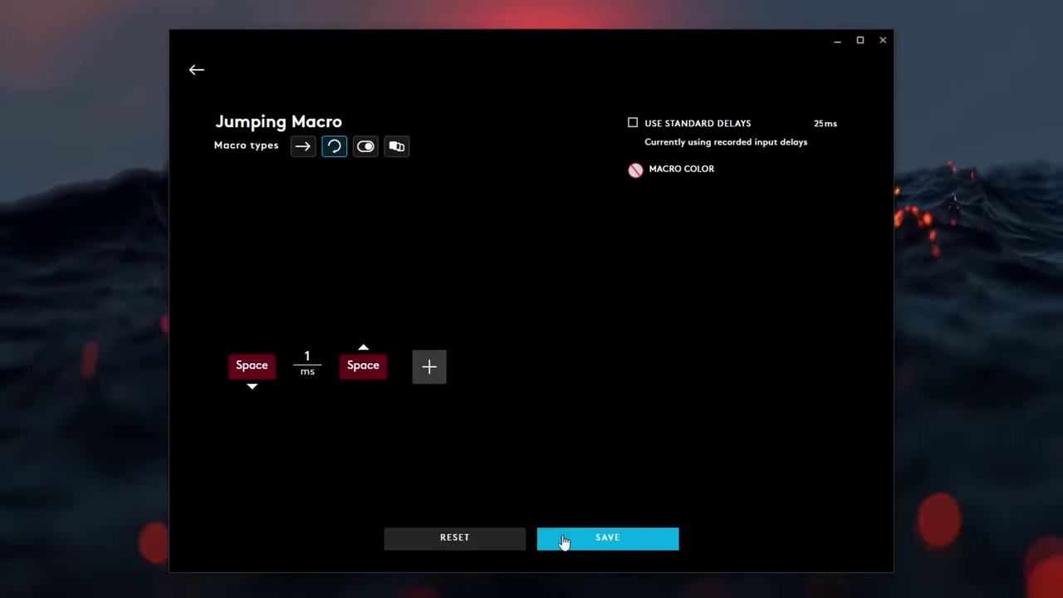
{"action": "left_click", "coordinate": [564, 539]}
Assign Jumping Macro to the mouse's G6 button in the side view
{"action": "left_click", "coordinate": [689, 465]}
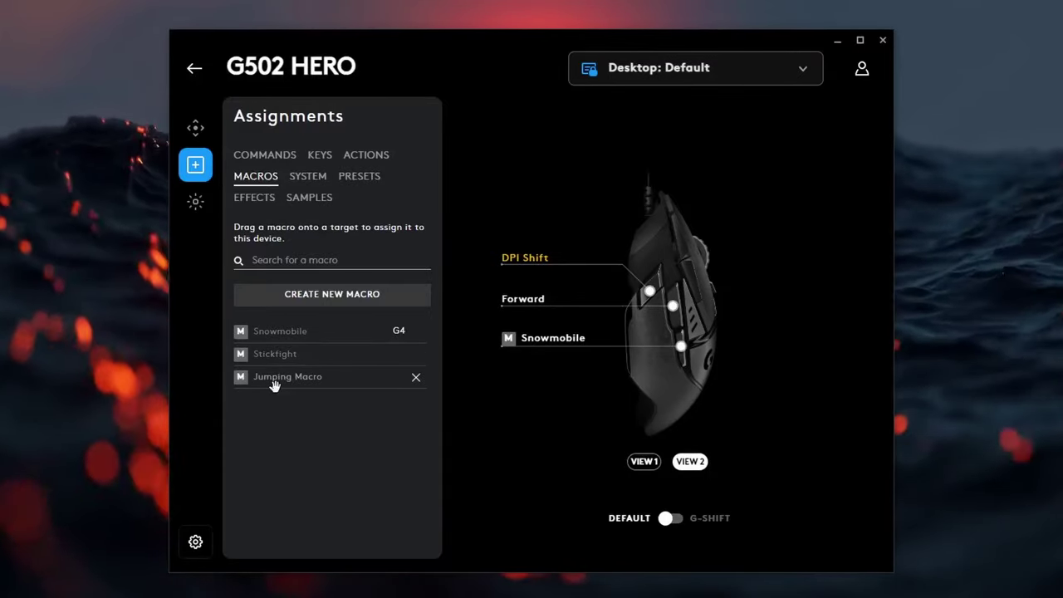
{"action": "left_click_drag", "start_coordinate": [275, 382], "coordinate": [491, 342]}
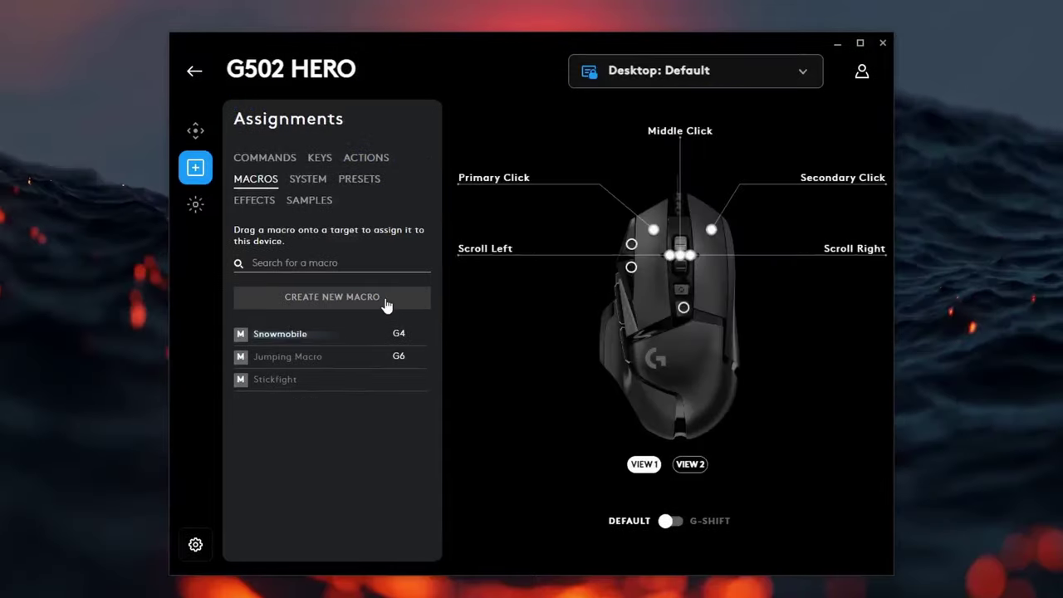
Create another macro named Bold March with the No Repeat type
{"action": "left_click", "coordinate": [386, 295]}
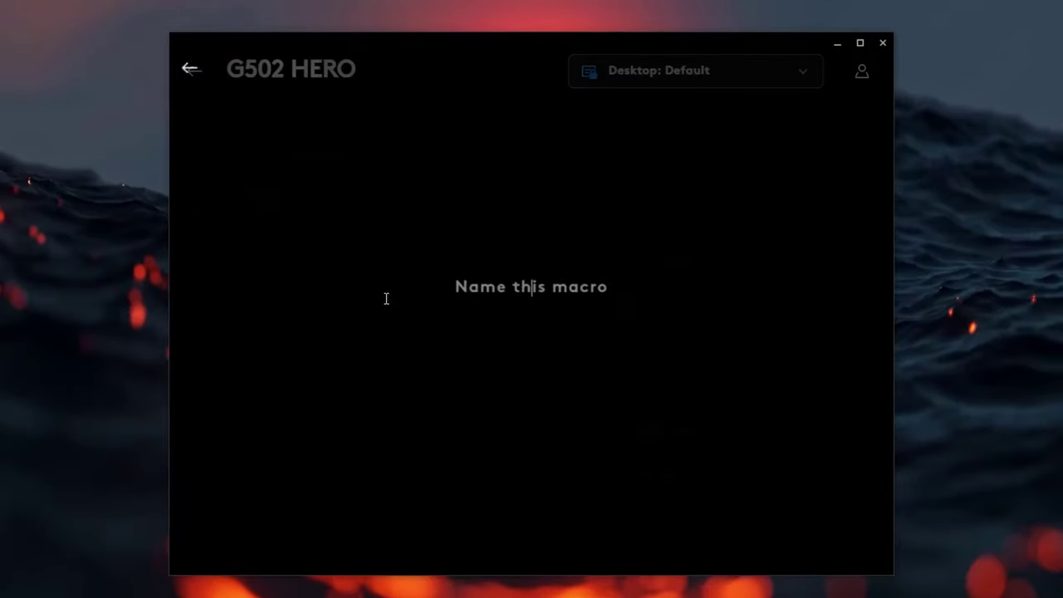
{"action": "type", "text": "Bold March"}
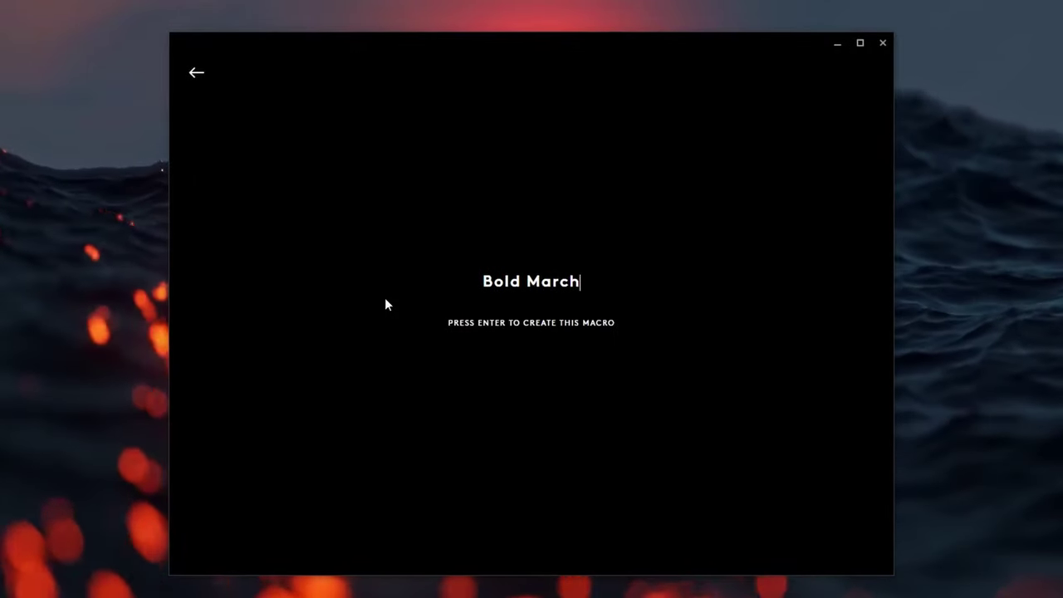
{"action": "key", "text": "Return"}
{"action": "left_click", "coordinate": [349, 320]}
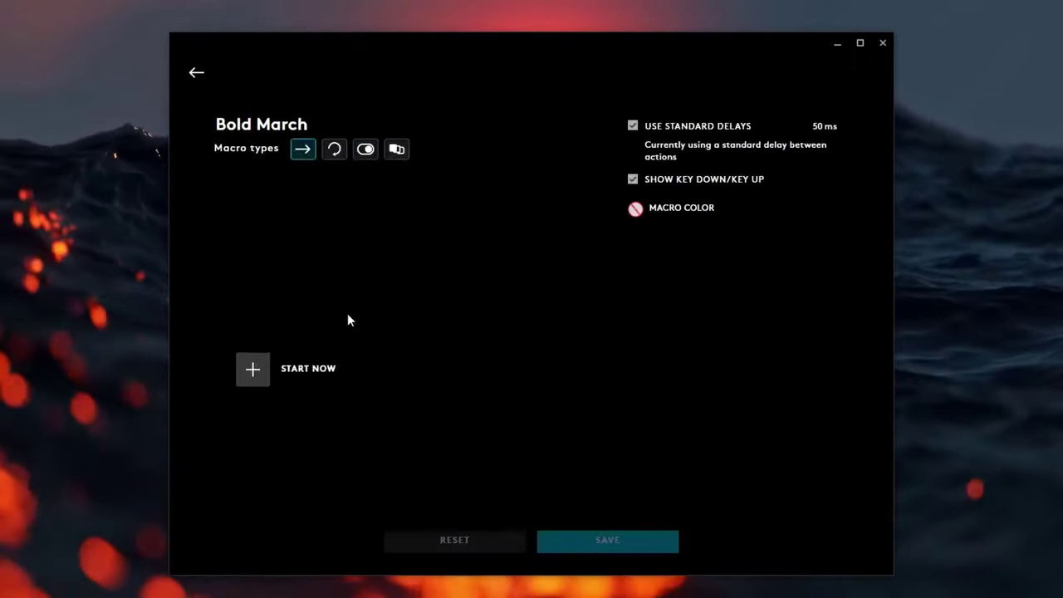
Record the G and 3 keystrokes in the Bold March macro and save it
{"action": "left_click", "coordinate": [258, 371]}
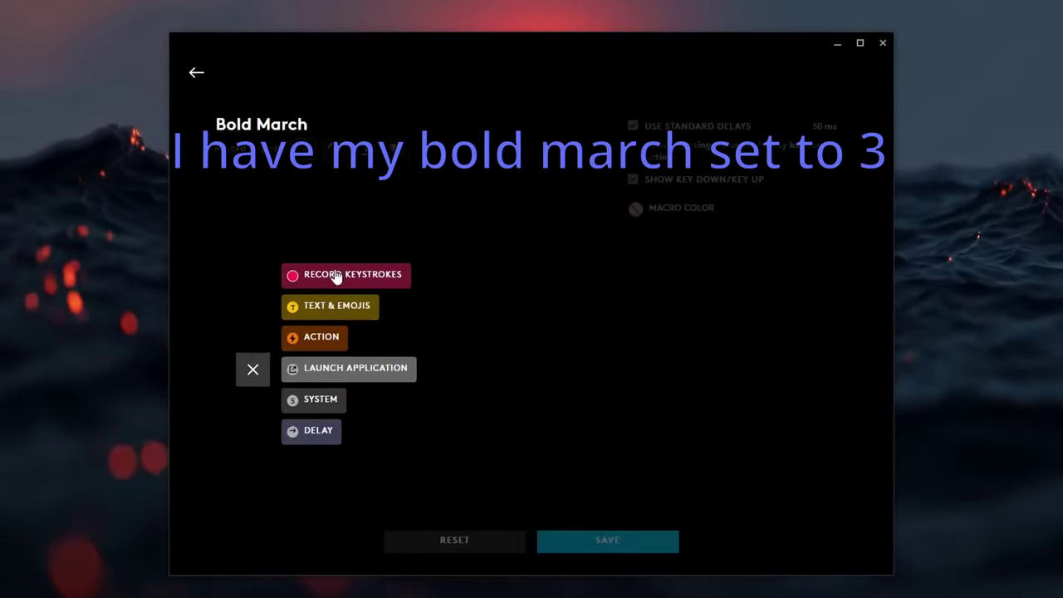
{"action": "left_click", "coordinate": [336, 277]}
{"action": "key", "text": "3"}
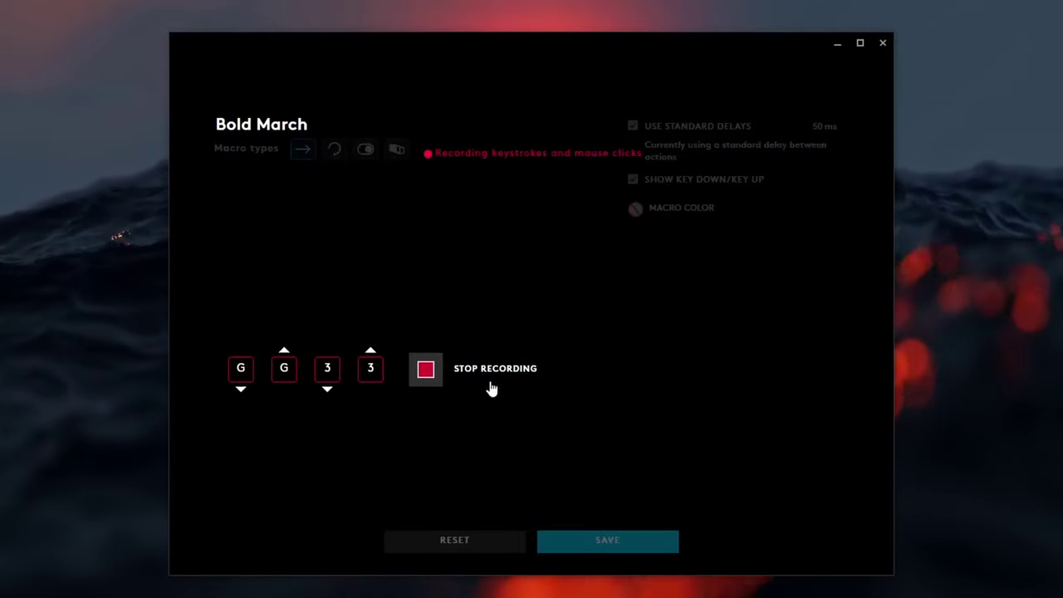
{"action": "left_click", "coordinate": [566, 542]}
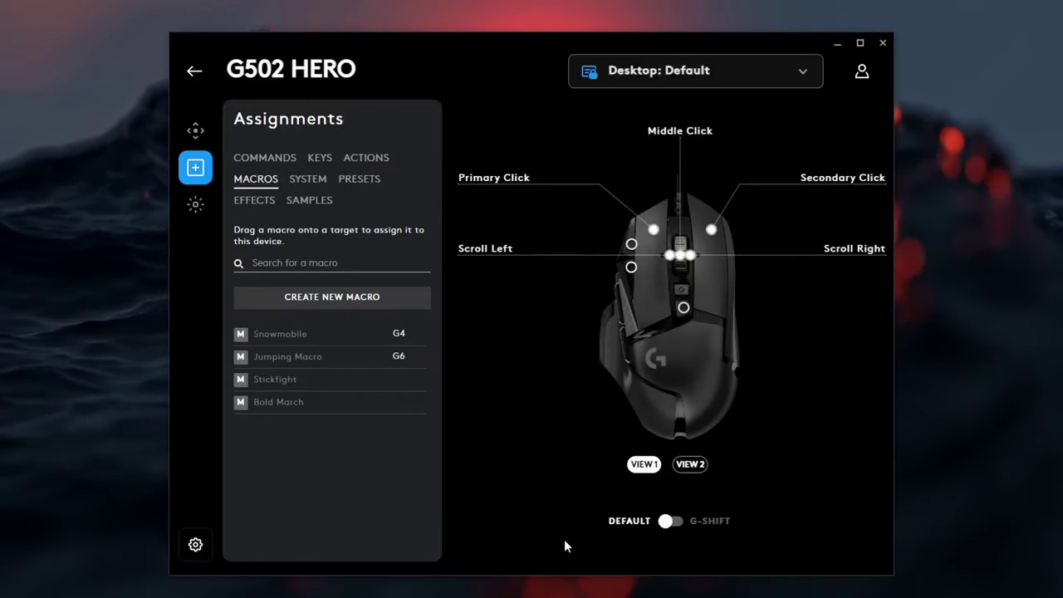
Reopen the Bold March macro, set its standard delay to 25 ms, and turn off standard delays
{"action": "left_click", "coordinate": [244, 406]}
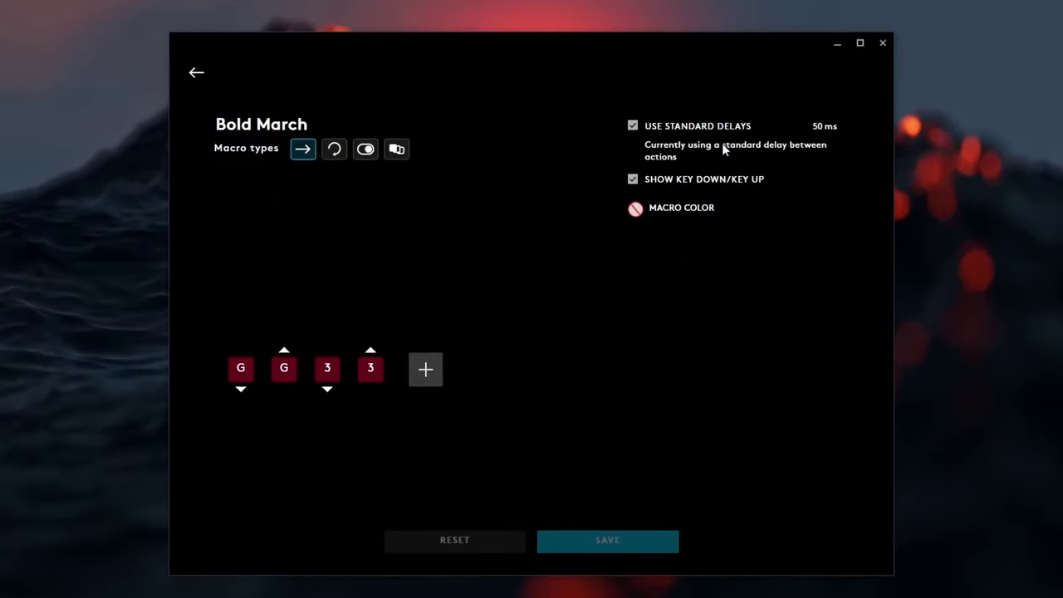
{"action": "left_click", "coordinate": [823, 126]}
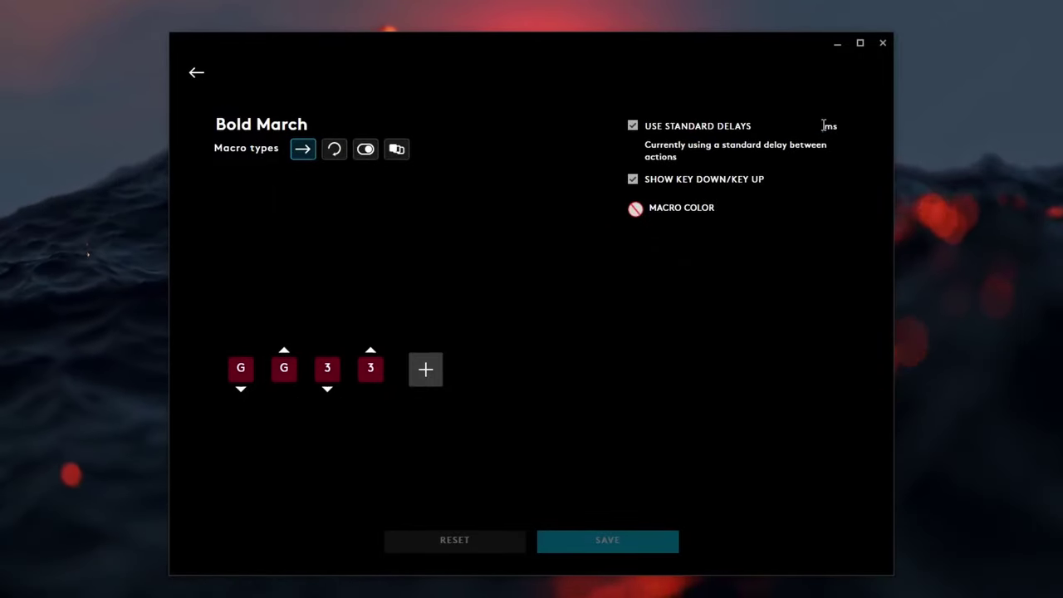
{"action": "type", "text": "25"}
{"action": "key", "text": "Return"}
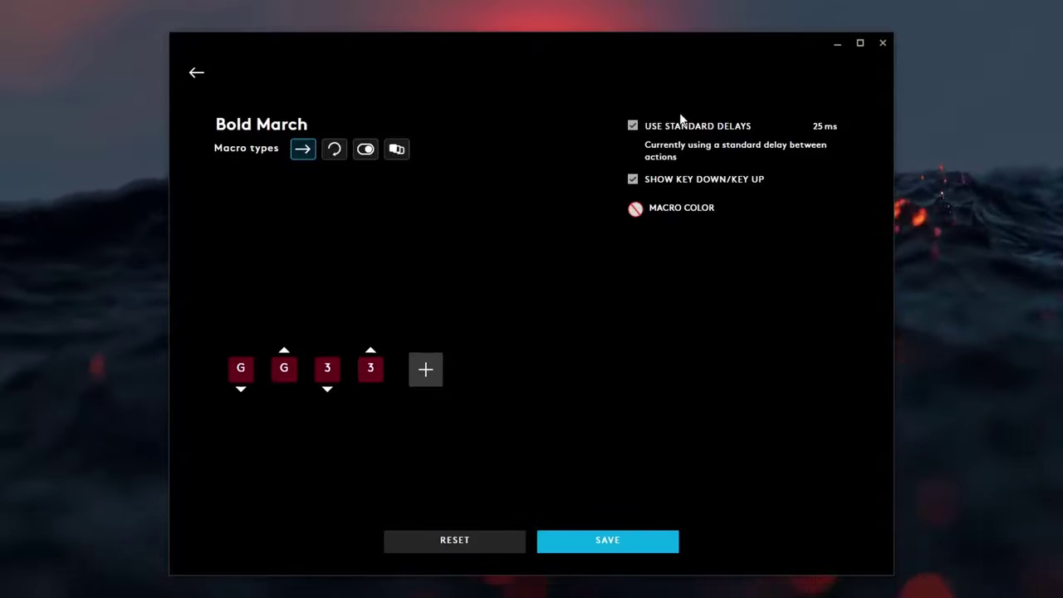
{"action": "left_click", "coordinate": [633, 126]}
Set all three delays between the G and 3 key events in Bold March to 1 ms and save the macro
{"action": "left_click", "coordinate": [381, 350]}
{"action": "key", "text": "BackSpace"}
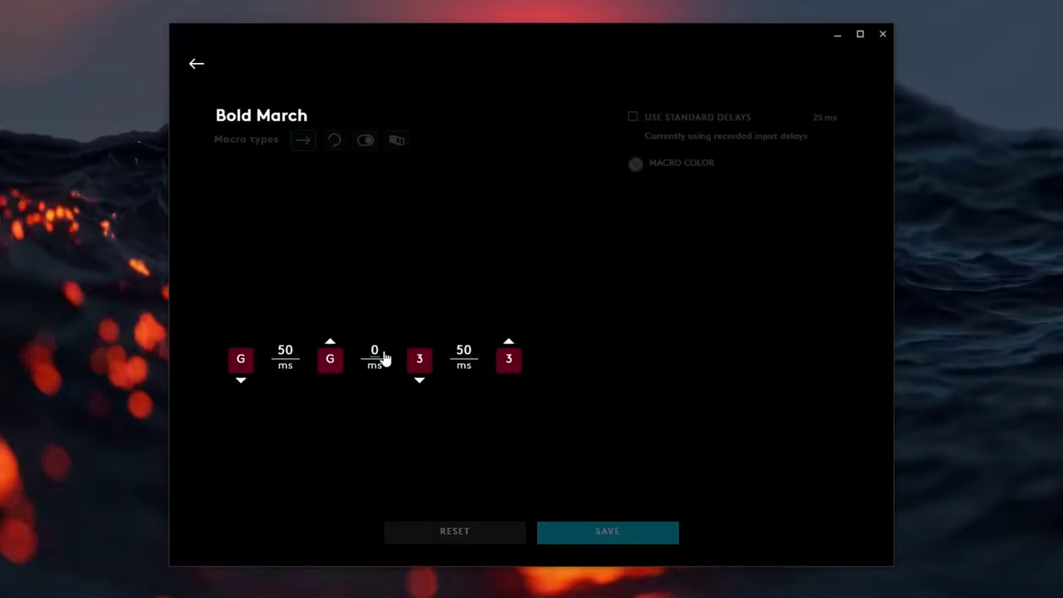
{"action": "type", "text": "1"}
{"action": "key", "text": "Delete"}
{"action": "left_click", "coordinate": [462, 350]}
{"action": "type", "text": "1"}
{"action": "key", "text": "Delete"}
{"action": "key", "text": "Left"}
{"action": "key", "text": "BackSpace"}
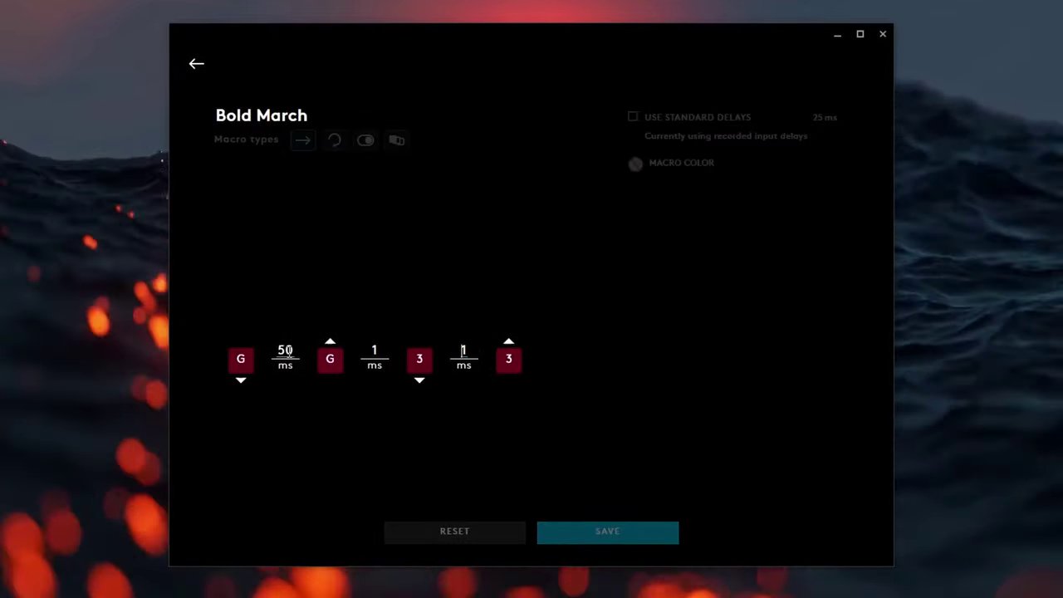
{"action": "left_click", "coordinate": [279, 349]}
{"action": "type", "text": "1"}
{"action": "key", "text": "Delete"}
{"action": "key", "text": "Delete"}
{"action": "left_click", "coordinate": [596, 533]}
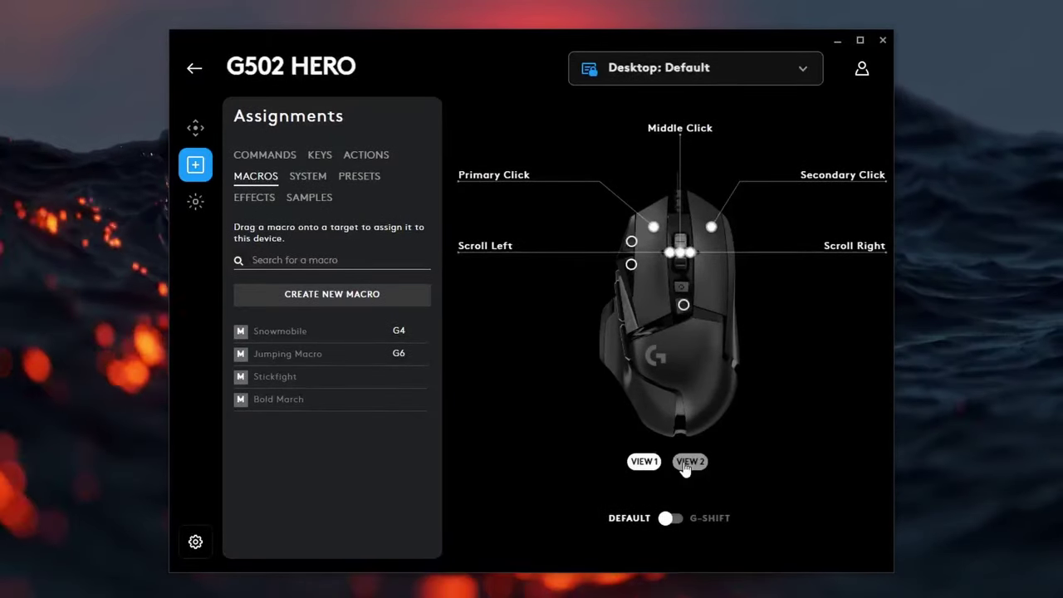
Show the mouse's side view for assigning the Bold March macro
{"action": "left_click", "coordinate": [685, 465]}
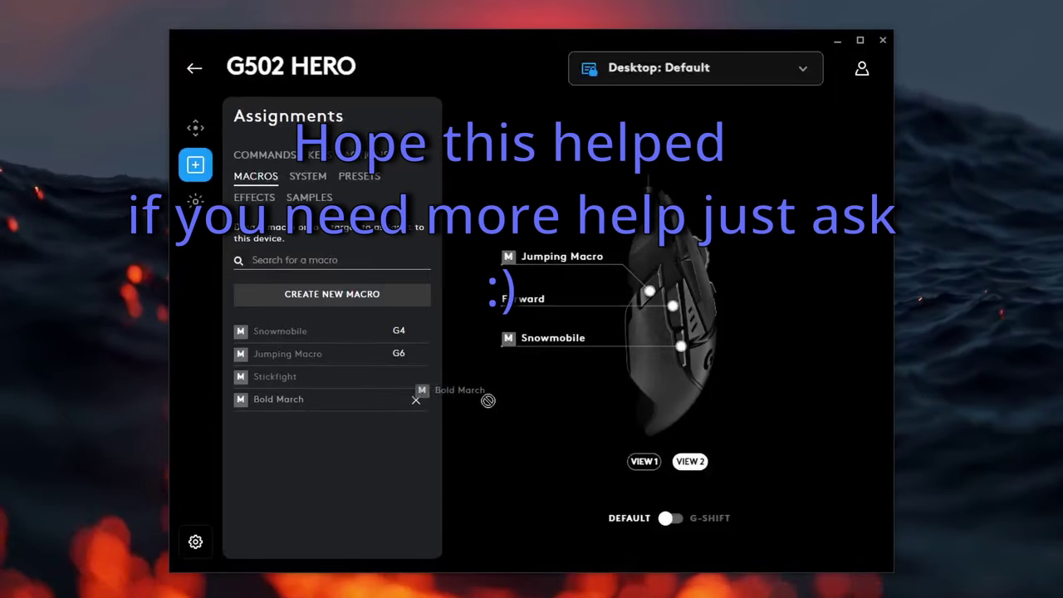